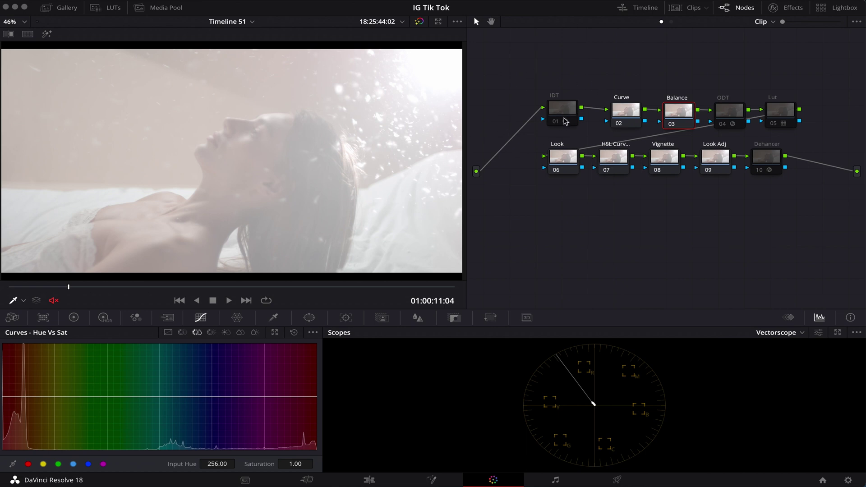
# Step: Re-enable the IDT node 01 and ODT node 04 colour space transforms with Ctrl+D
pyautogui.click(564, 114)
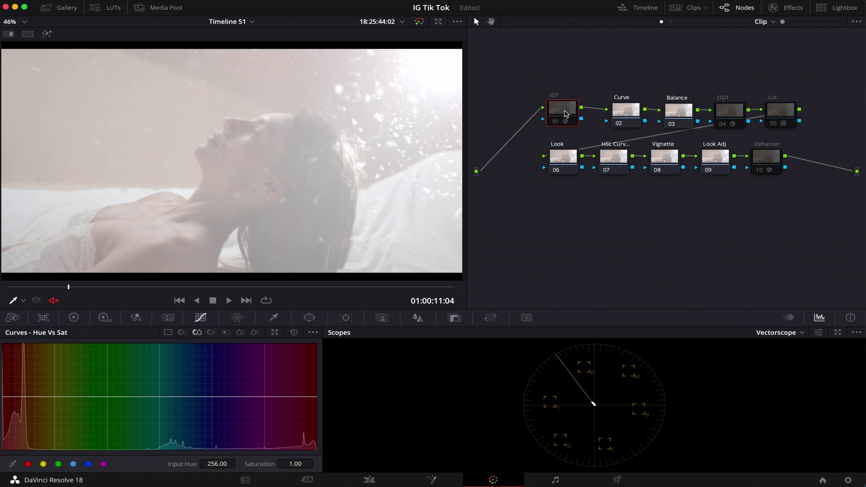
pyautogui.hotkey('ctrl', 'd')
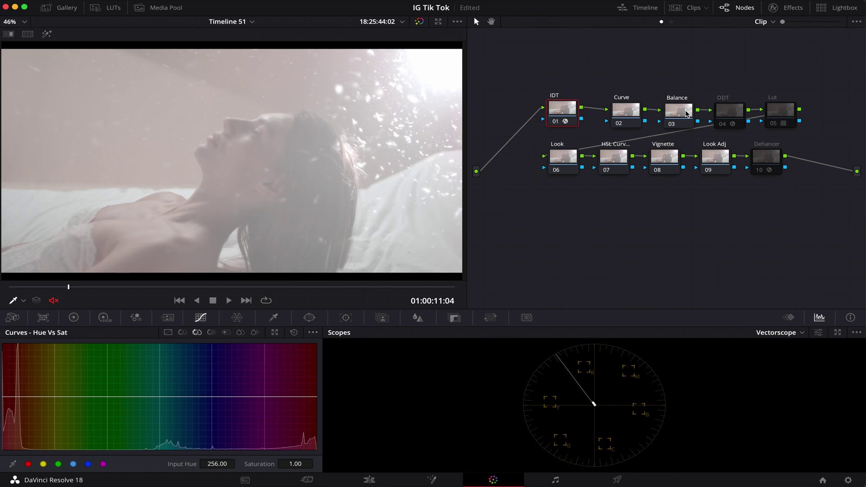
pyautogui.click(727, 114)
pyautogui.hotkey('ctrl', 'd')
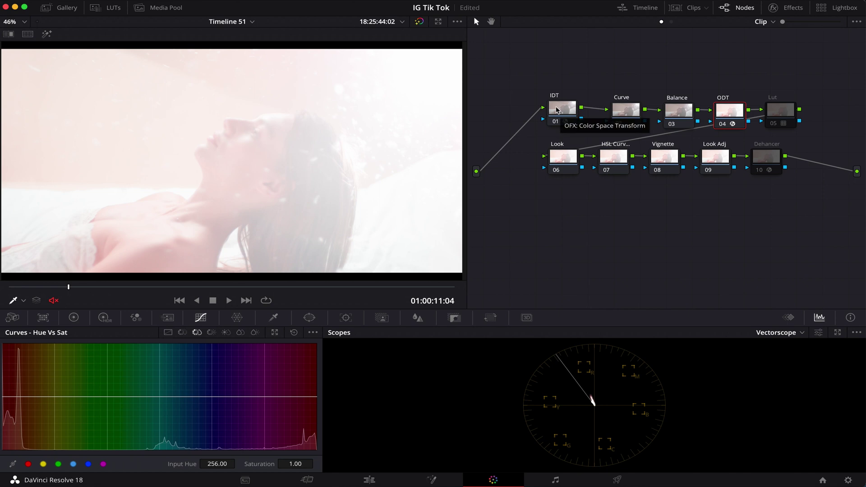
# Step: Review the IDT and ODT transform settings; the ODT converts DaVinci Wide Gamut to Rec.709, Gamma 2.4
pyautogui.click(688, 8)
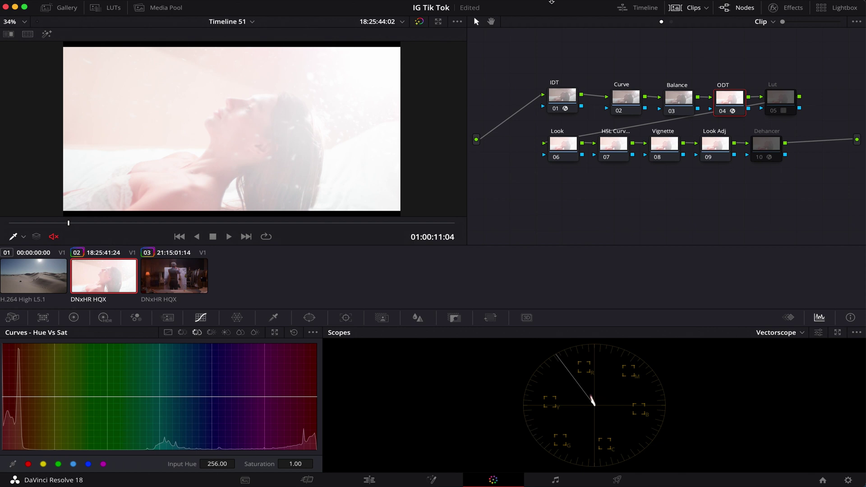
pyautogui.click(559, 101)
pyautogui.click(783, 8)
pyautogui.click(692, 8)
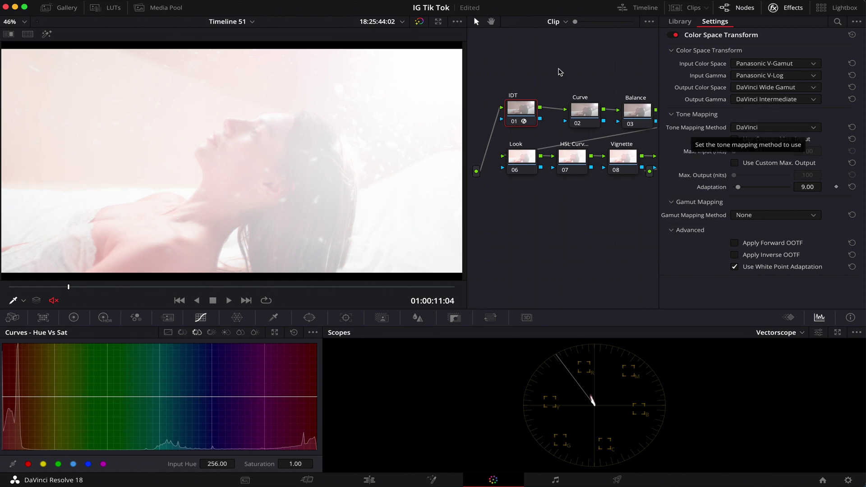
pyautogui.hscroll(3, 567, 90)
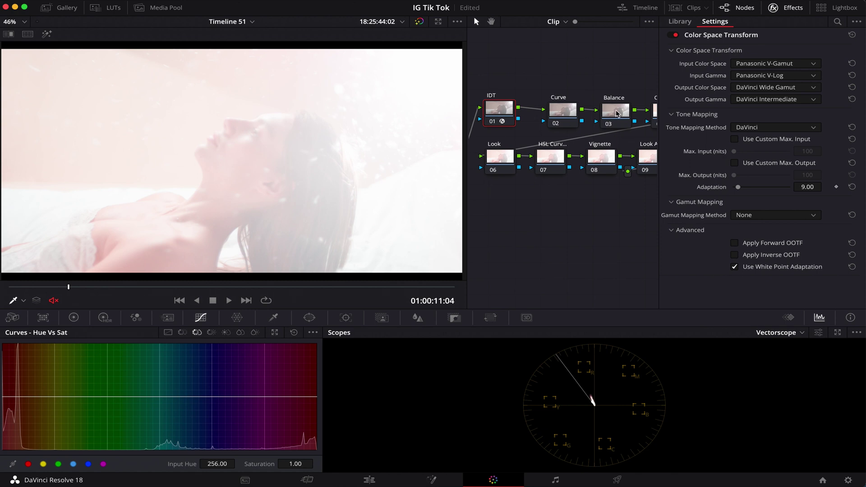
pyautogui.hscroll(8, 610, 82)
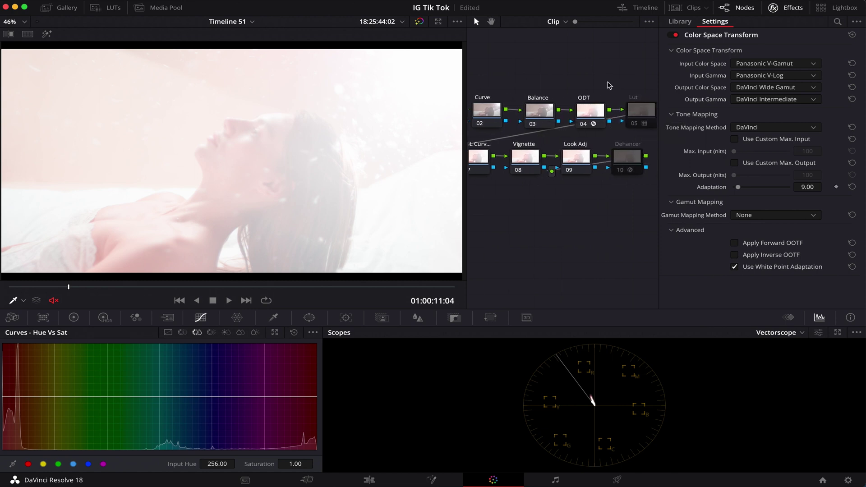
pyautogui.click(593, 118)
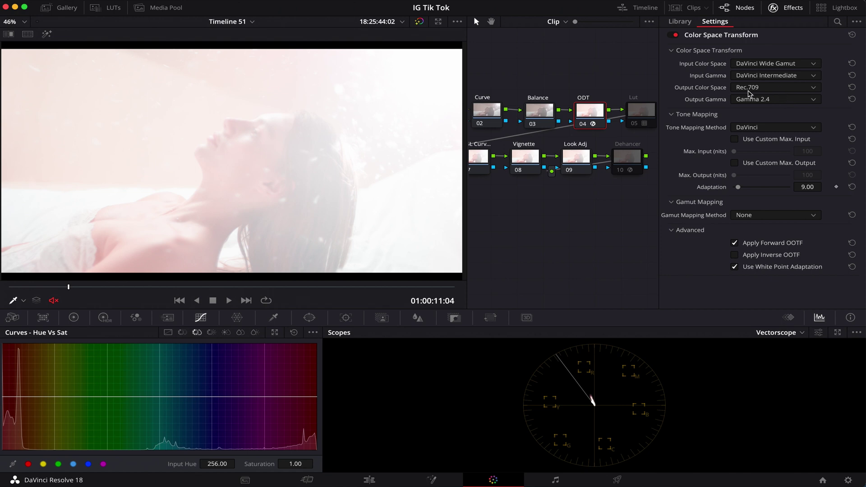
# Step: Select the Curve node 02, switch the scope to Waveform and open the Custom curve
pyautogui.click(790, 9)
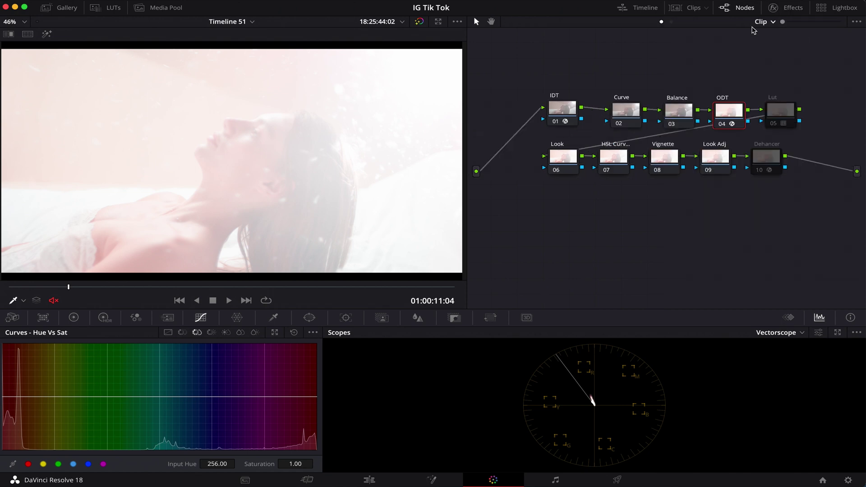
pyautogui.moveTo(630, 113); pyautogui.dragTo(624, 112)
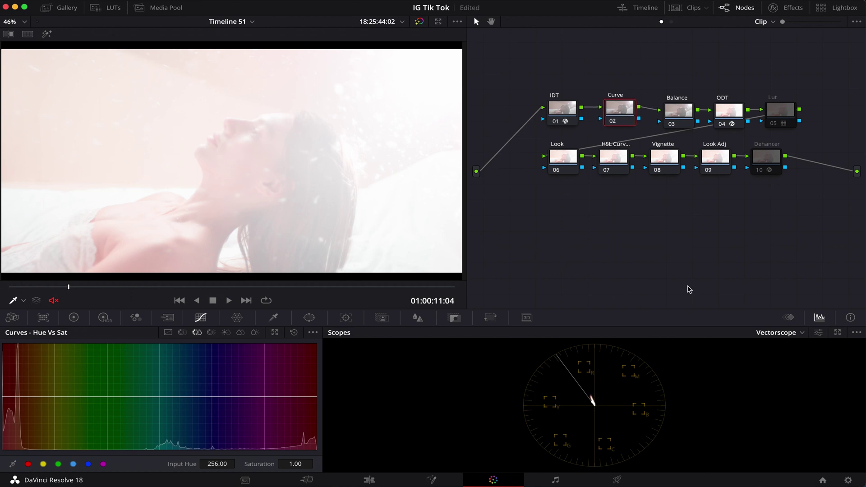
pyautogui.click(793, 334)
pyautogui.click(789, 358)
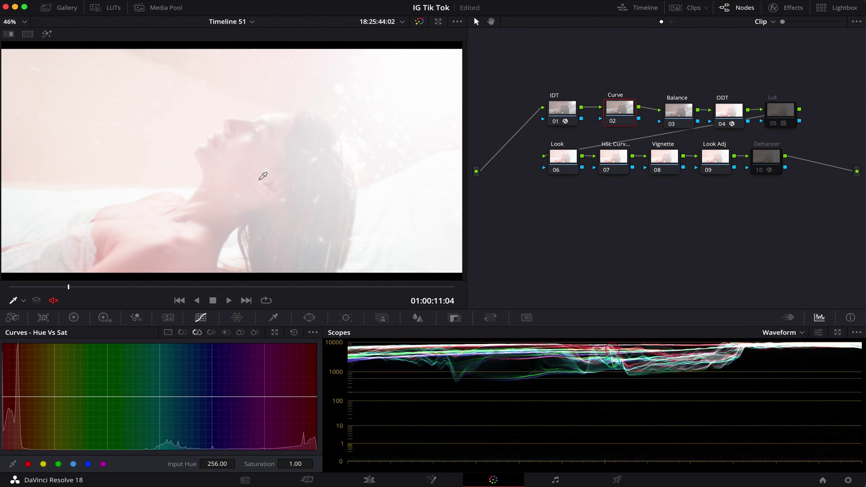
pyautogui.click(168, 333)
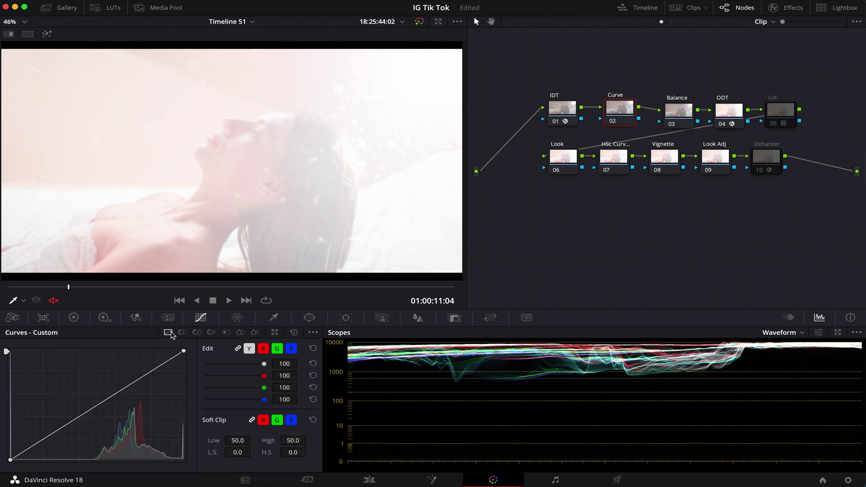
# Step: In the enlarged custom curve, pull the white point down and drag a new shadow point down-right
pyautogui.click(276, 334)
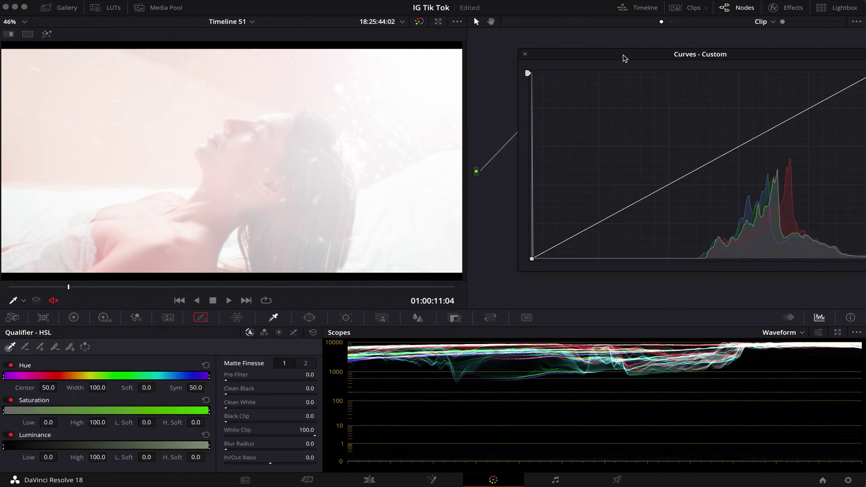
pyautogui.moveTo(622, 56); pyautogui.dragTo(543, 48)
pyautogui.moveTo(794, 64); pyautogui.dragTo(809, 146)
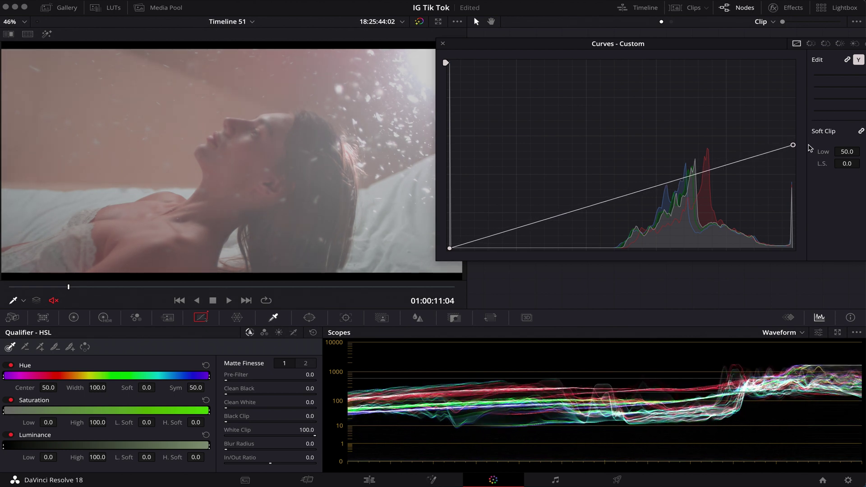
pyautogui.moveTo(545, 49)
pyautogui.mouseDown()
pyautogui.moveTo(565, 46)
pyautogui.moveTo(557, 38)
pyautogui.mouseUp()
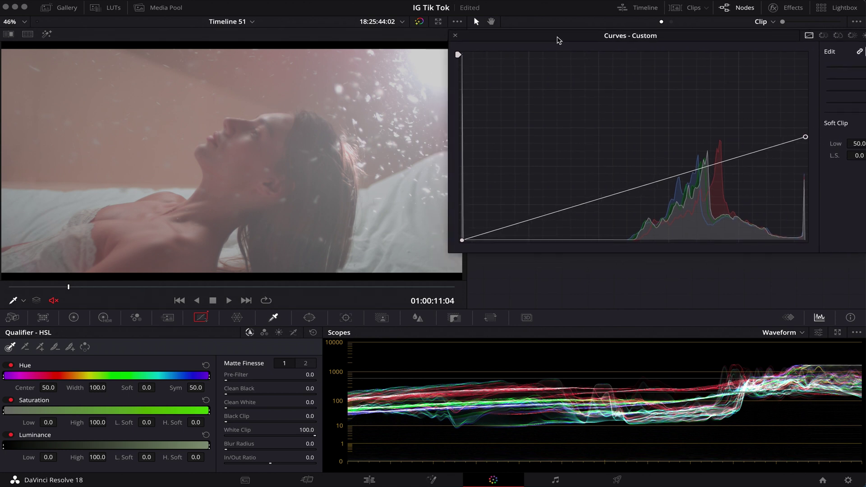
pyautogui.click(537, 217)
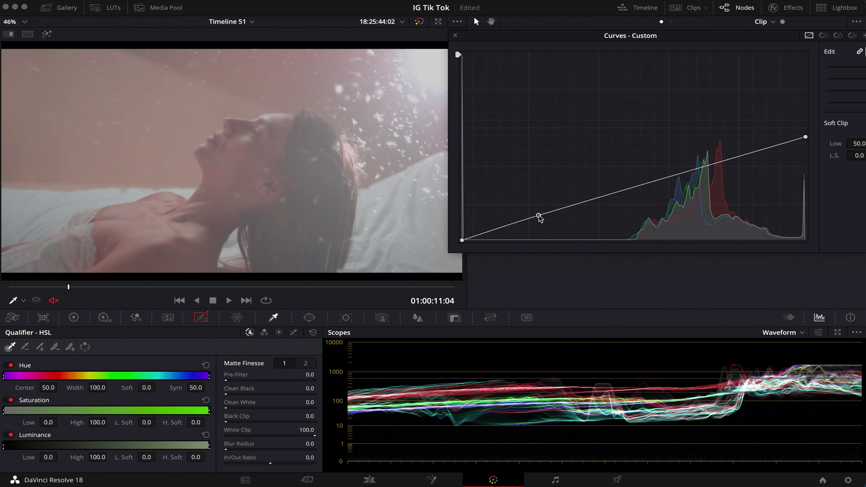
pyautogui.moveTo(544, 217); pyautogui.dragTo(601, 235)
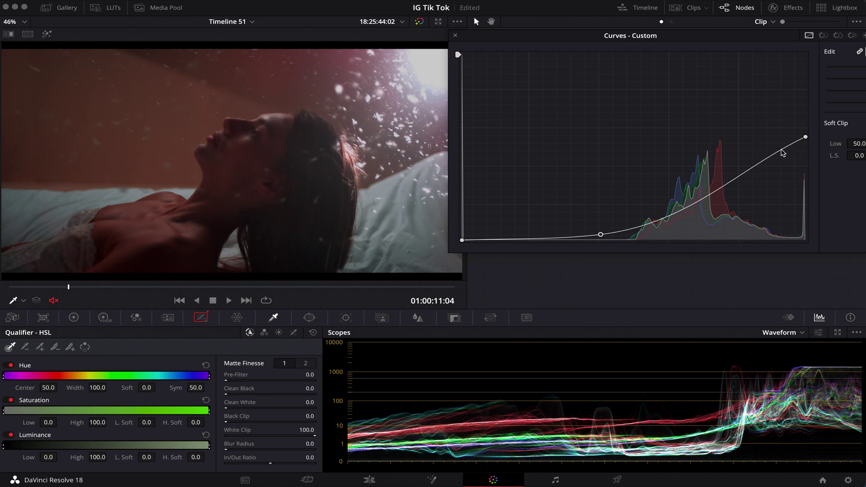
pyautogui.moveTo(806, 137); pyautogui.dragTo(806, 124)
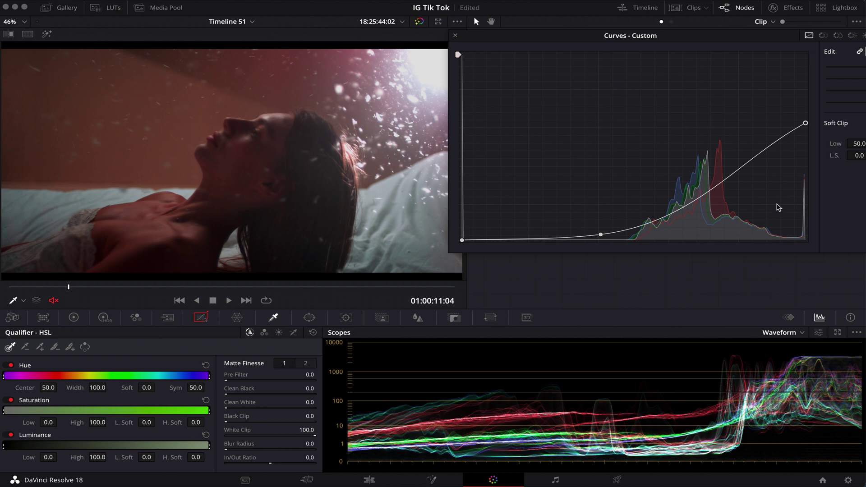
# Step: Add an upper highlight point and a midtone point to shape an S-curve
pyautogui.click(765, 150)
pyautogui.moveTo(764, 150)
pyautogui.mouseDown()
pyautogui.moveTo(753, 133)
pyautogui.moveTo(749, 146)
pyautogui.mouseUp()
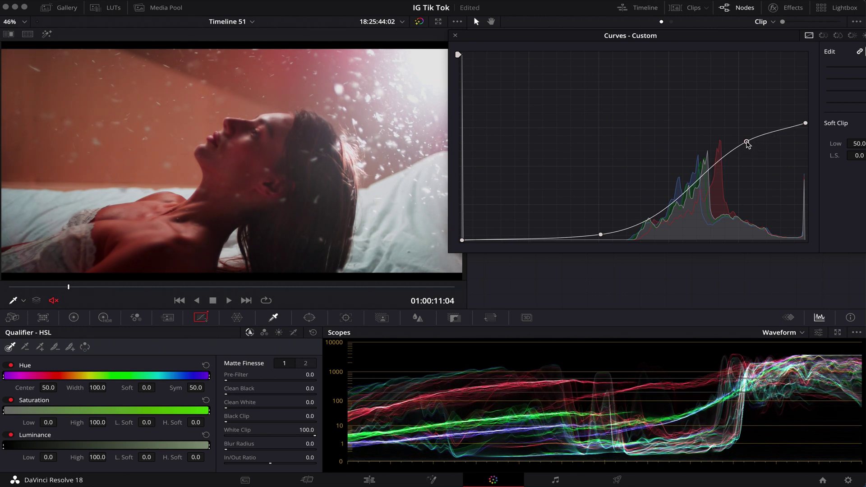
pyautogui.click(647, 222)
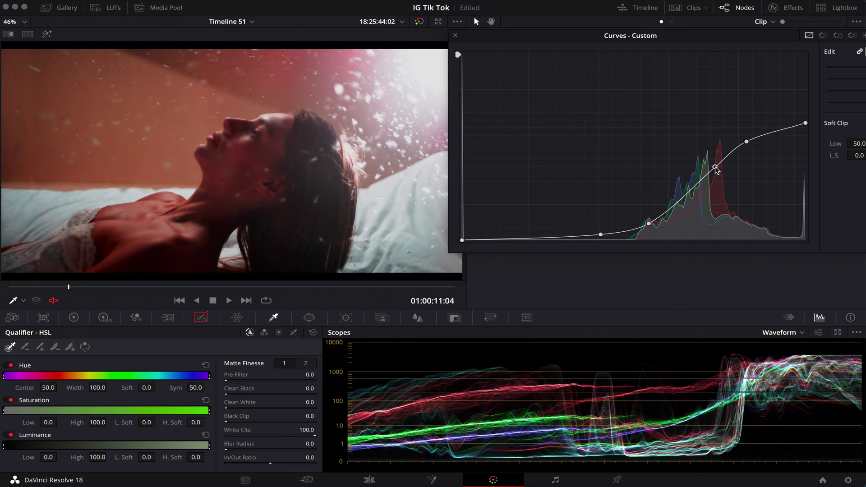
pyautogui.moveTo(716, 169); pyautogui.dragTo(717, 173)
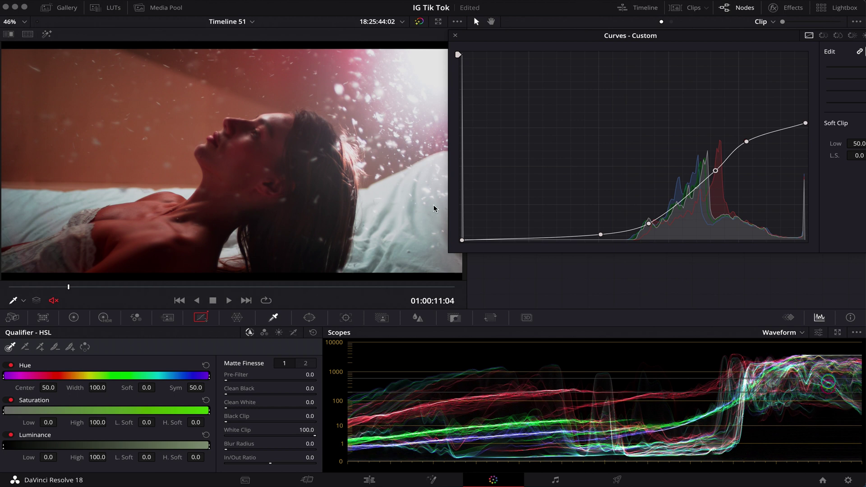
pyautogui.moveTo(717, 172); pyautogui.dragTo(722, 178)
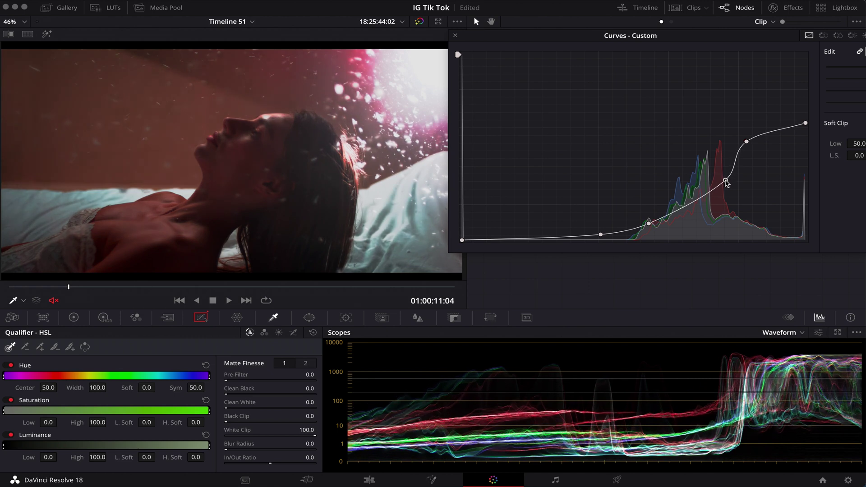
pyautogui.moveTo(725, 182)
pyautogui.mouseDown()
pyautogui.moveTo(707, 164)
pyautogui.moveTo(710, 176)
pyautogui.mouseUp()
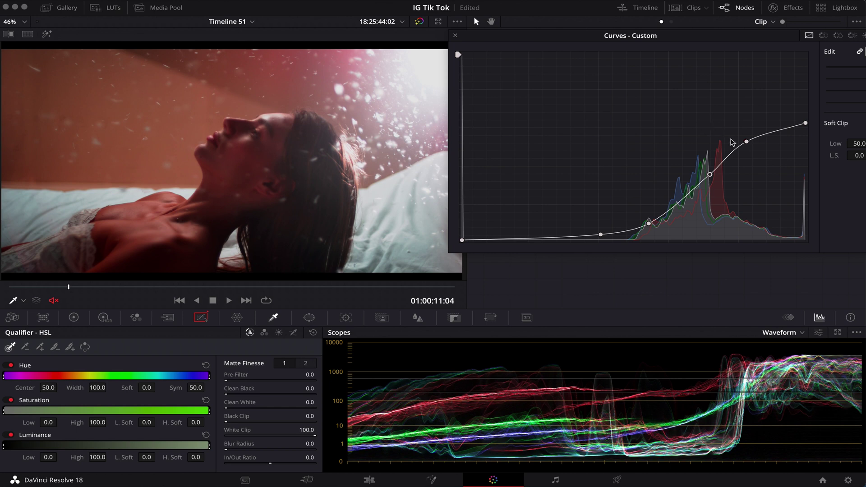
# Step: Fine-tune the upper point and the curve's top end, then close the enlarged curve editor
pyautogui.moveTo(746, 141); pyautogui.dragTo(750, 141)
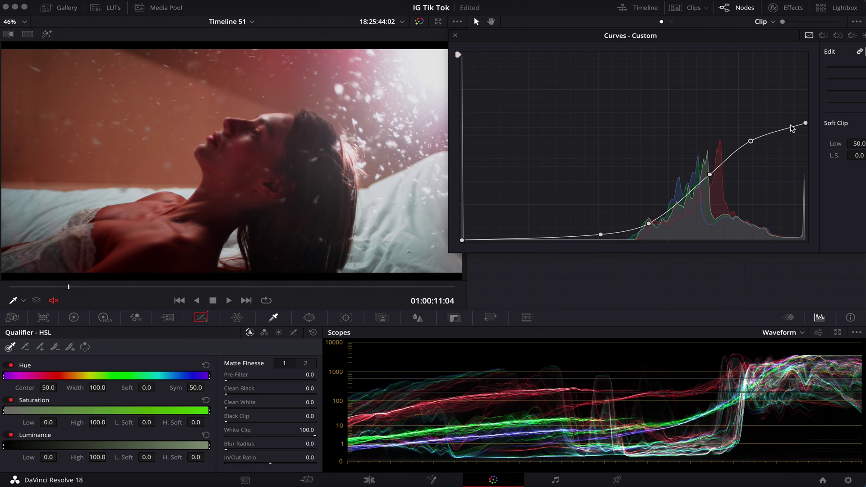
pyautogui.moveTo(805, 123); pyautogui.dragTo(807, 110)
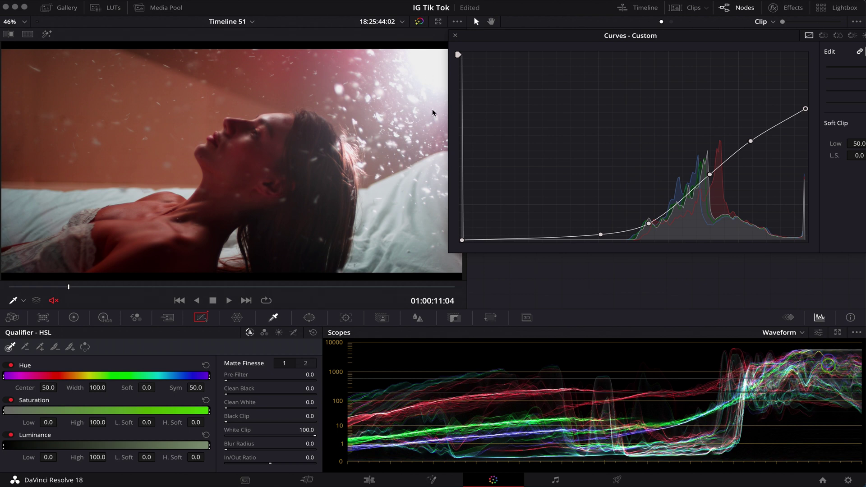
pyautogui.moveTo(807, 110)
pyautogui.mouseDown()
pyautogui.moveTo(810, 98)
pyautogui.moveTo(811, 111)
pyautogui.mouseUp()
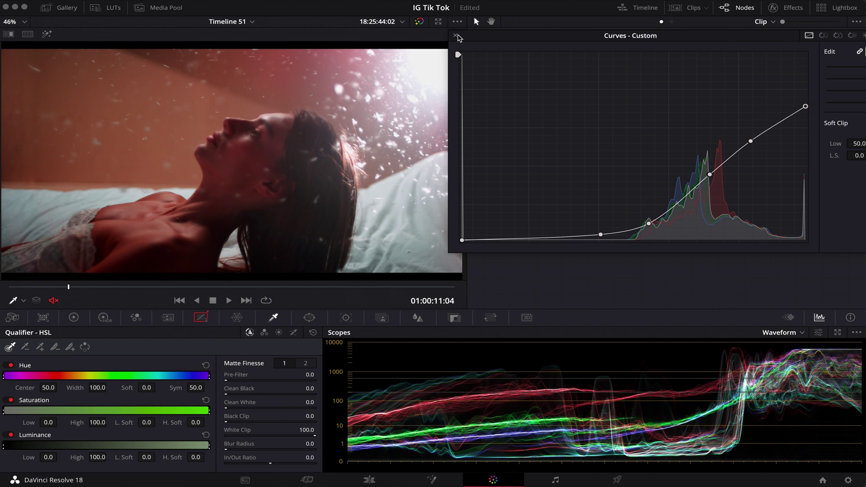
pyautogui.click(456, 36)
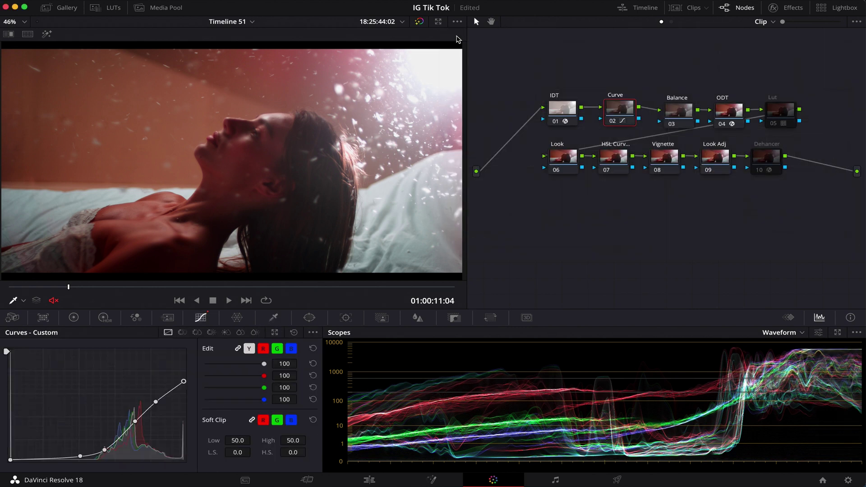
# Step: Bypass the Curve node to compare, select Balance node 03 and set the scope to Vectorscope
pyautogui.press('super+d')
pyautogui.press('super+d')
pyautogui.moveTo(684, 114); pyautogui.dragTo(676, 110)
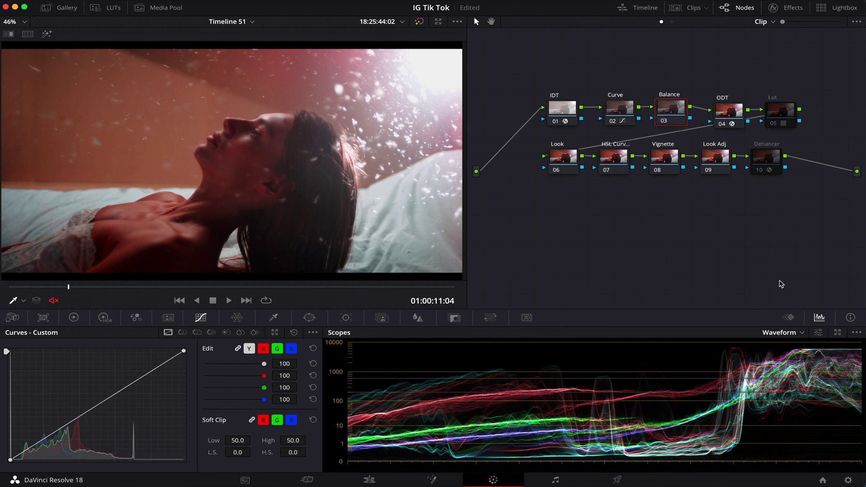
pyautogui.click(781, 335)
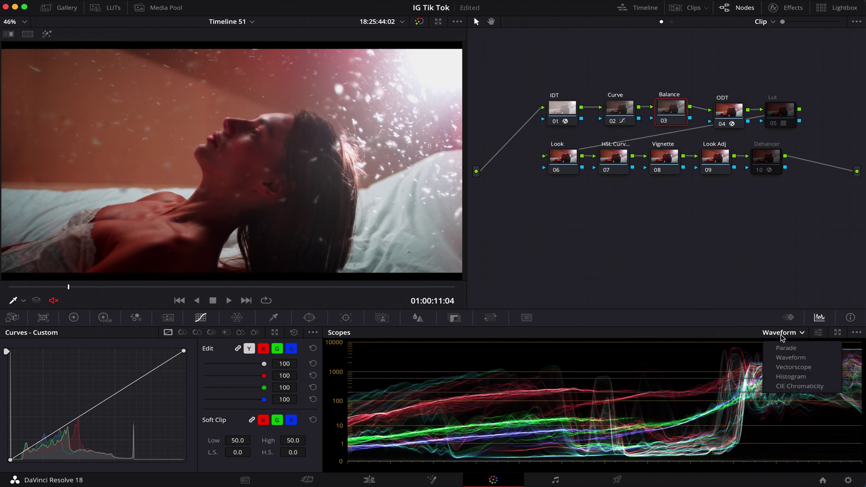
pyautogui.click(787, 367)
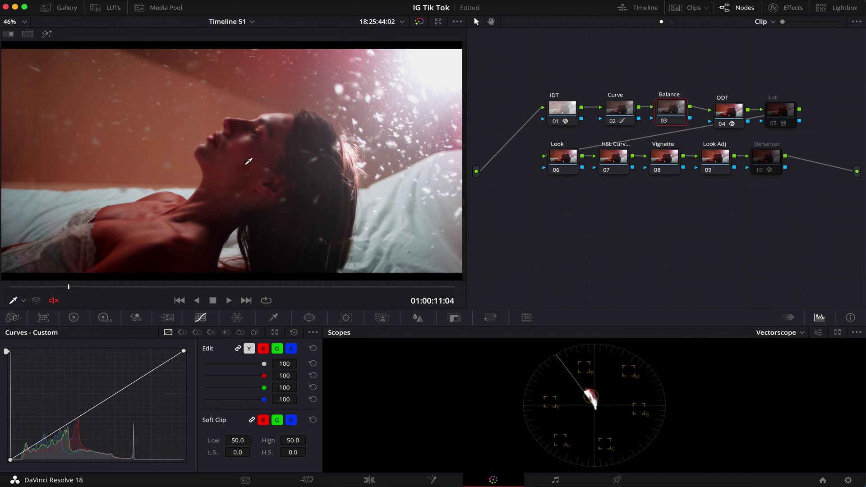
# Step: Lower Log Offset red to 22.50 and blue to 24.50, then add a half printer-light step of magenta
pyautogui.click(74, 318)
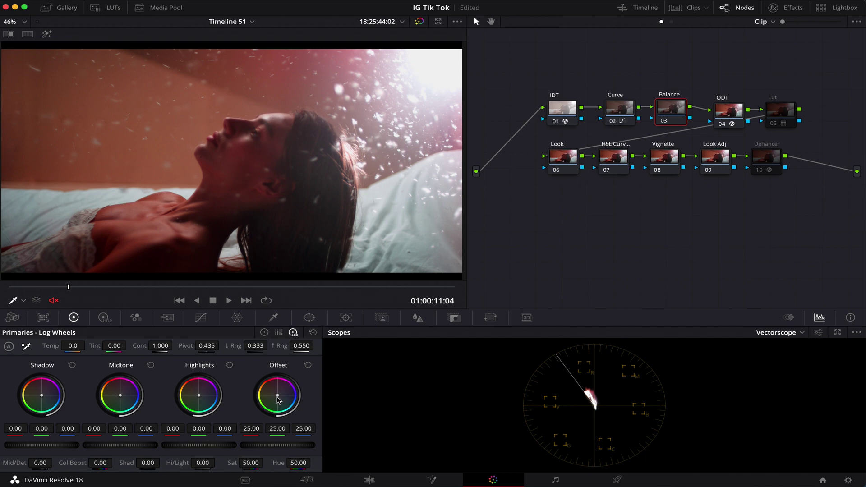
pyautogui.moveTo(279, 399); pyautogui.dragTo(278, 400)
pyautogui.moveTo(278, 400); pyautogui.dragTo(279, 399)
pyautogui.click(356, 1)
pyautogui.moveTo(398, 276)
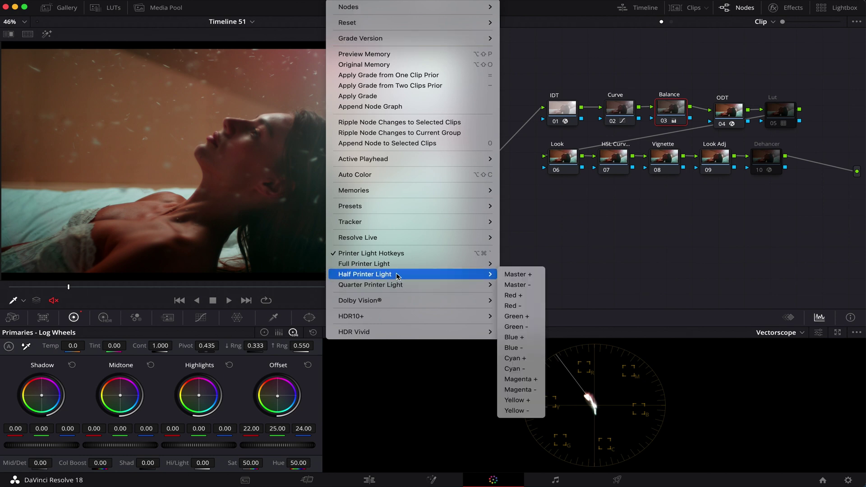
pyautogui.click(527, 380)
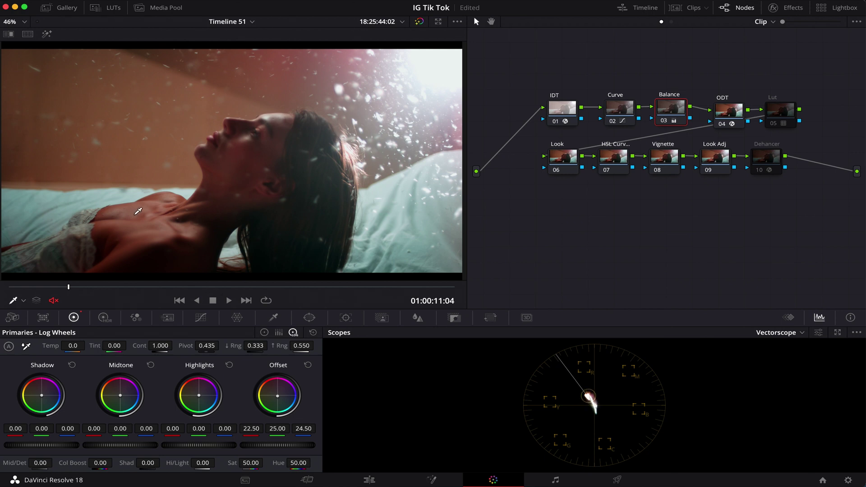
# Step: Toggle the Balance node off and on to compare, then select Lut node 05
pyautogui.press('super+d')
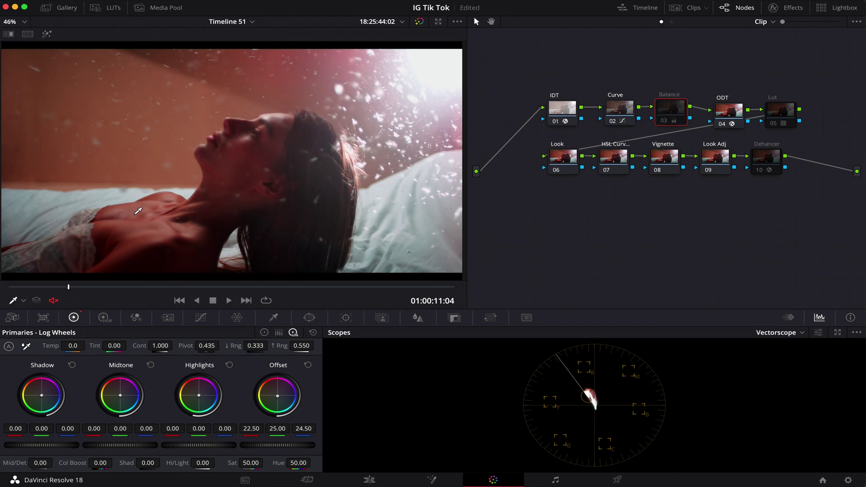
pyautogui.press('super+d')
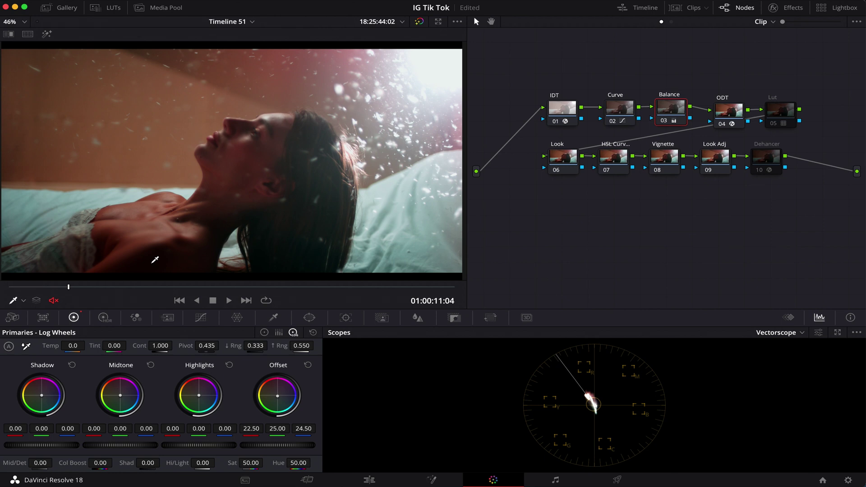
pyautogui.click(727, 115)
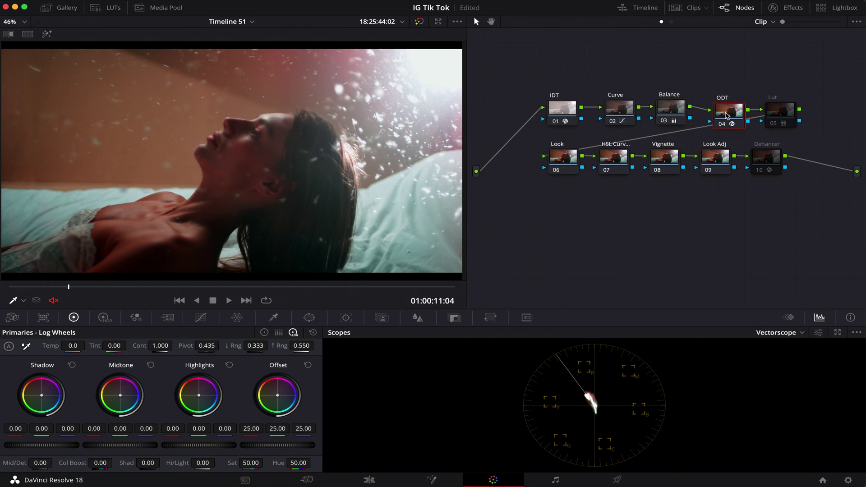
pyautogui.click(777, 115)
pyautogui.moveTo(778, 115); pyautogui.dragTo(781, 114)
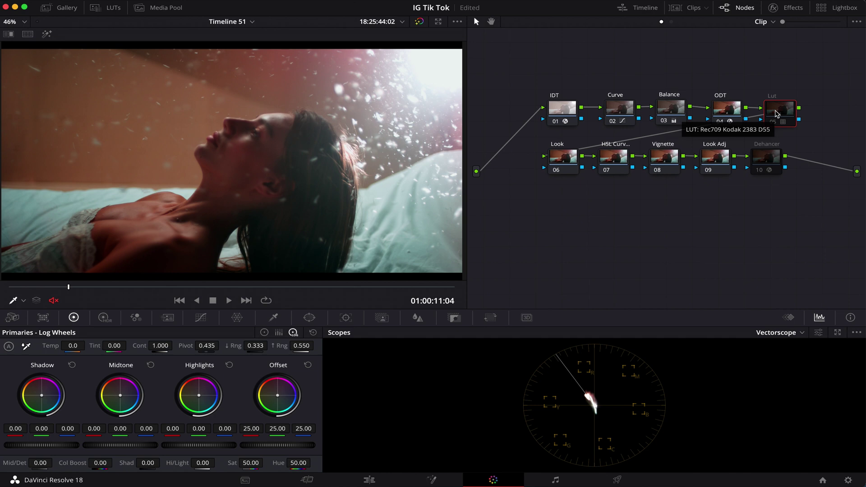
# Step: Apply the Rec709 Kodak 2383 D55 film LUT to node 05, preview it, then bypass it
pyautogui.click(105, 7)
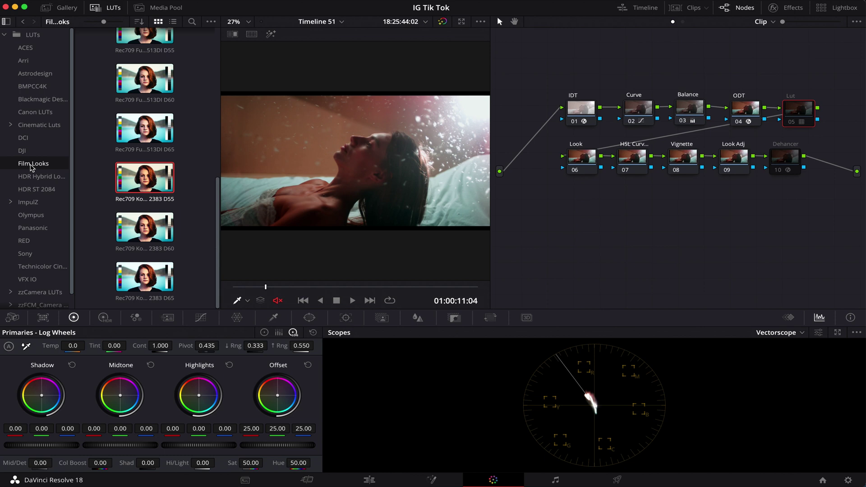
pyautogui.scroll(10, 207, 219)
pyautogui.scroll(-10, 207, 219)
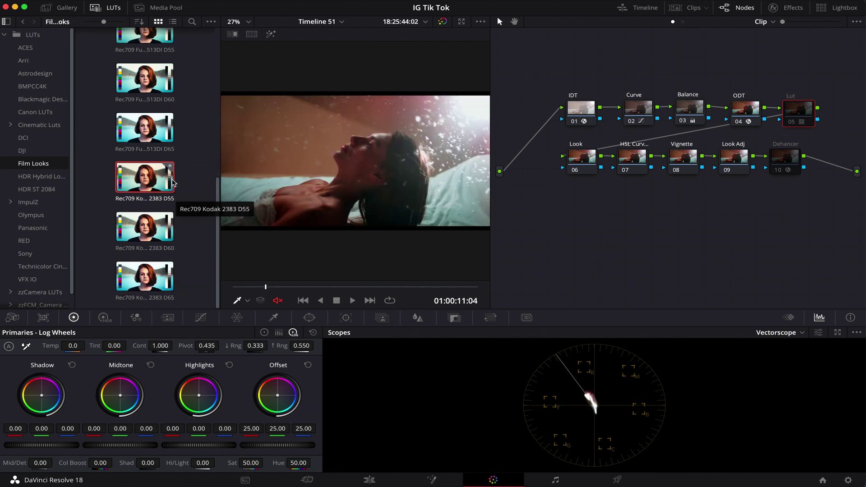
pyautogui.moveTo(172, 183); pyautogui.dragTo(804, 101)
pyautogui.click(107, 7)
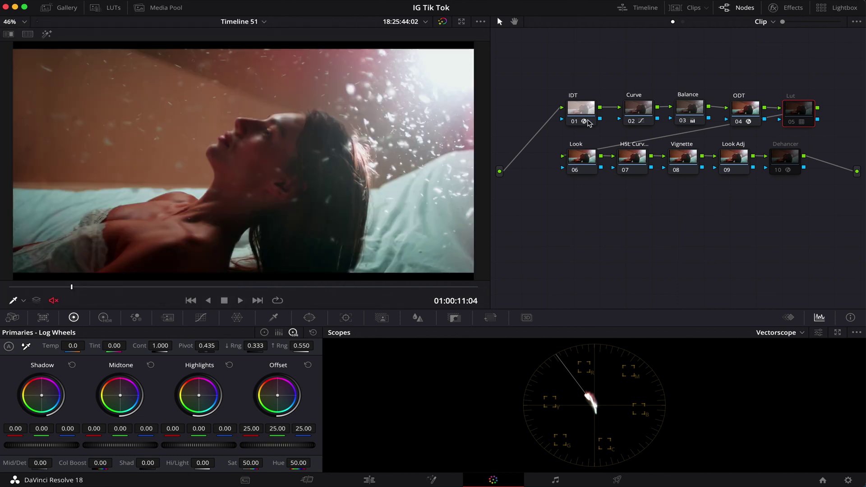
pyautogui.moveTo(800, 114)
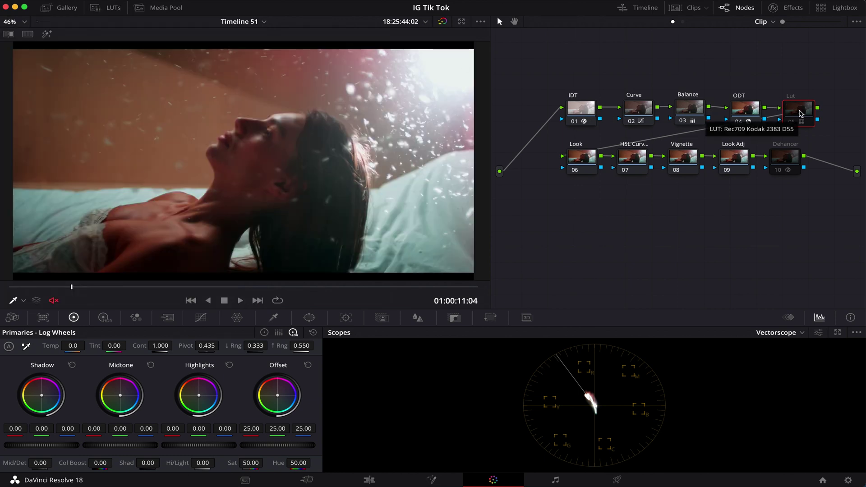
pyautogui.hotkey('ctrl', 'd')
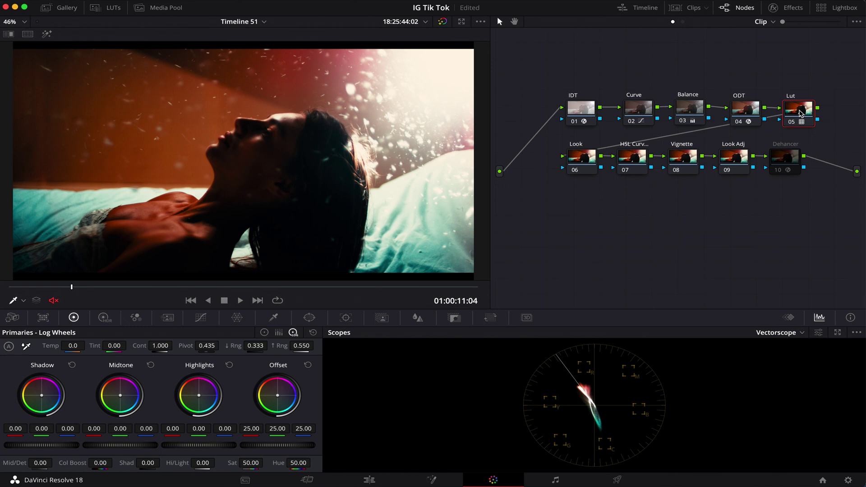
pyautogui.hotkey('ctrl', 'd')
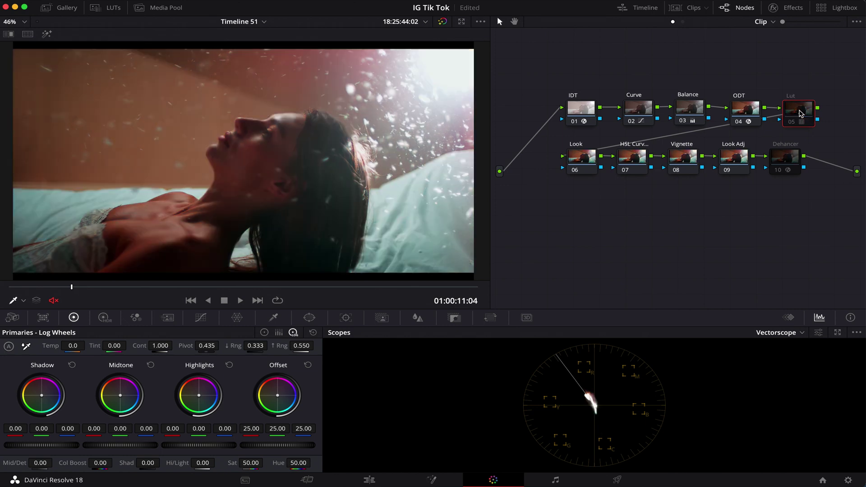
# Step: Set the ODT node's output gamma to Cineon Film Log and re-enable the Kodak 2383 Lut node
pyautogui.click(745, 111)
pyautogui.click(782, 8)
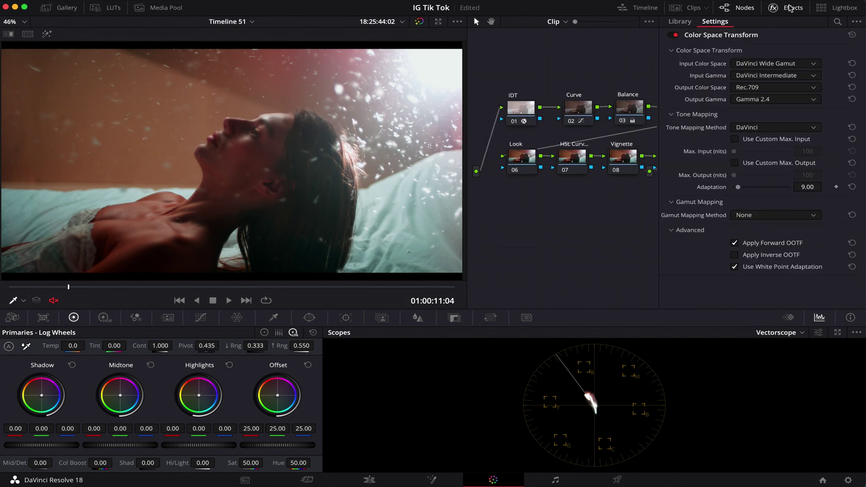
pyautogui.click(765, 100)
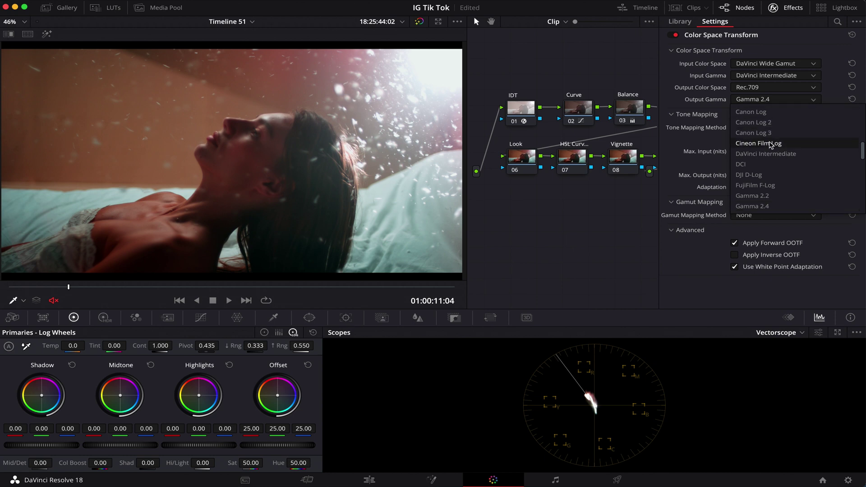
pyautogui.click(771, 144)
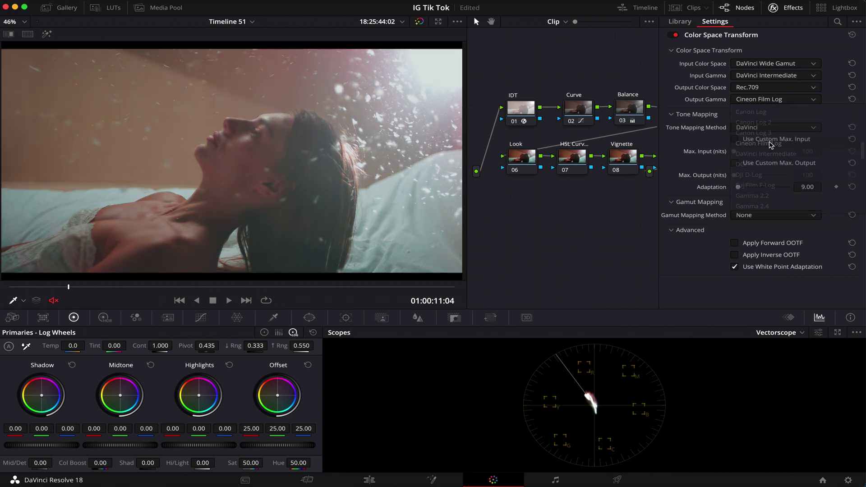
pyautogui.click(776, 9)
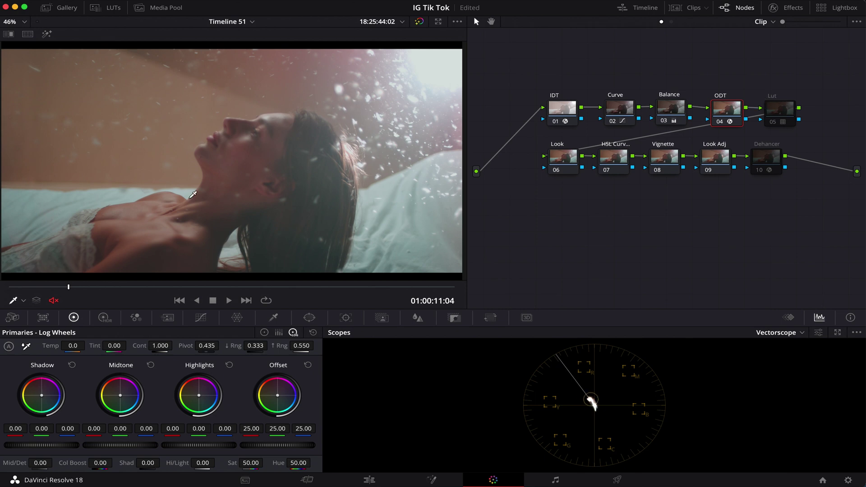
pyautogui.moveTo(783, 117); pyautogui.dragTo(778, 115)
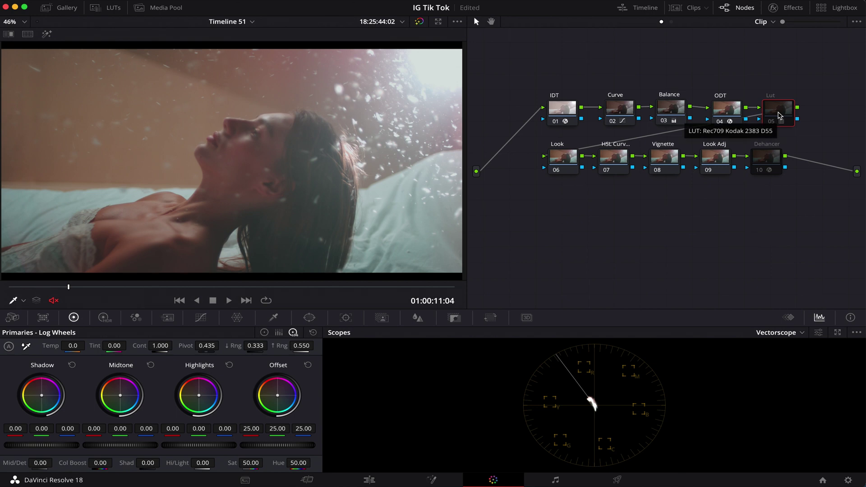
pyautogui.press('super+d')
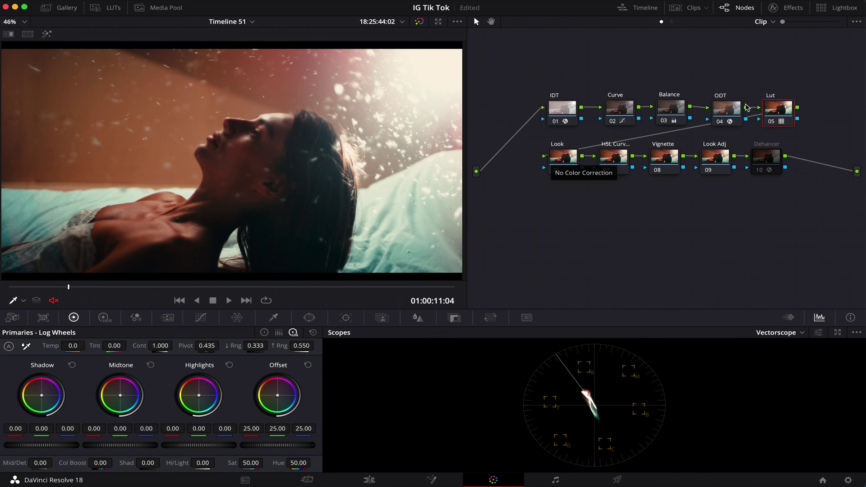
# Step: On the Look node, nudge Gain toward red for a 1.08/0.99/0.91 warm balance and compare on/off
pyautogui.click(559, 159)
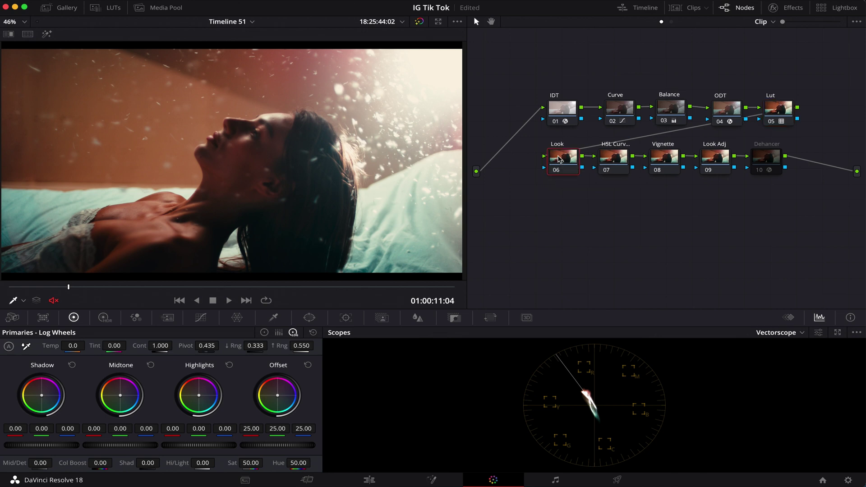
pyautogui.click(265, 334)
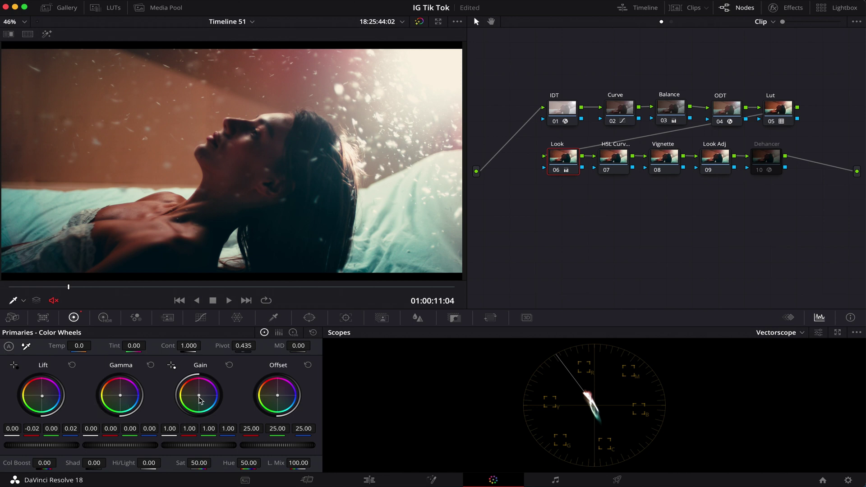
pyautogui.moveTo(199, 395); pyautogui.dragTo(198, 395)
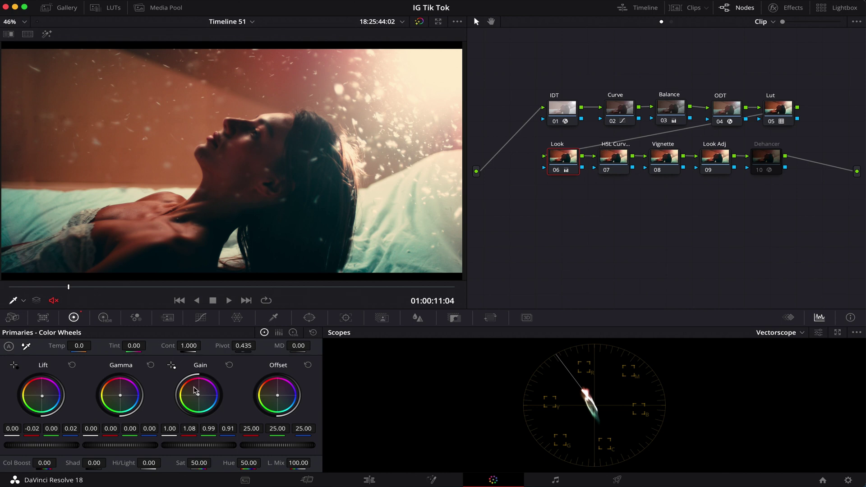
pyautogui.hotkey('ctrl', 'd')
pyautogui.hotkey('ctrl', 'd')
pyautogui.hotkey('ctrl', 'd')
pyautogui.hotkey('ctrl', 'd')
pyautogui.hotkey('ctrl', 'd')
pyautogui.hotkey('ctrl', 'd')
pyautogui.hotkey('ctrl', 'd')
pyautogui.hotkey('ctrl', 'd')
# Step: On the Log wheels, nudge the Look node's Shadow balance to 0.03/-0.01/-0.03 for a red tint
pyautogui.click(293, 333)
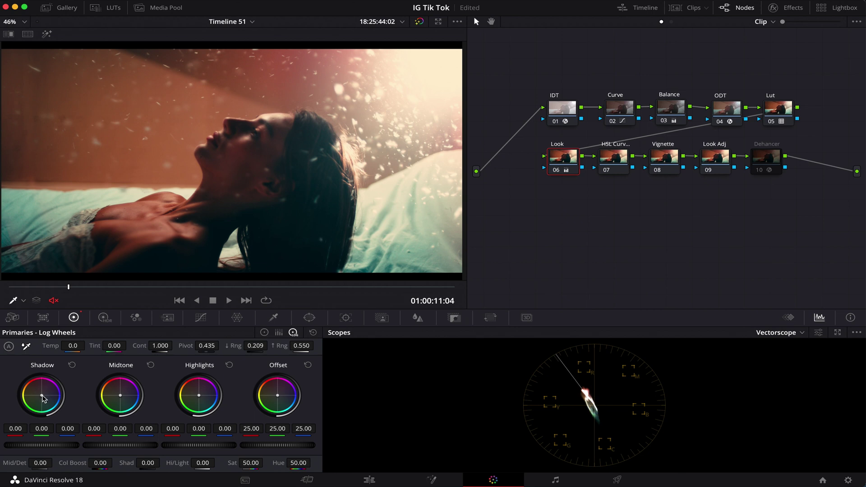
pyautogui.moveTo(41, 395); pyautogui.dragTo(43, 394)
# Step: On node 07's Hue vs Sat curve, bracket the reds with points and drop their saturation to 0.83
pyautogui.click(617, 158)
pyautogui.click(201, 318)
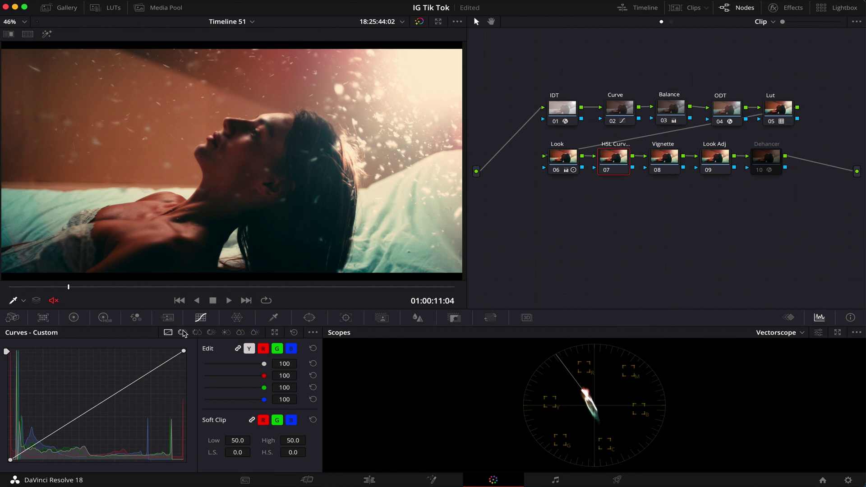
pyautogui.click(197, 333)
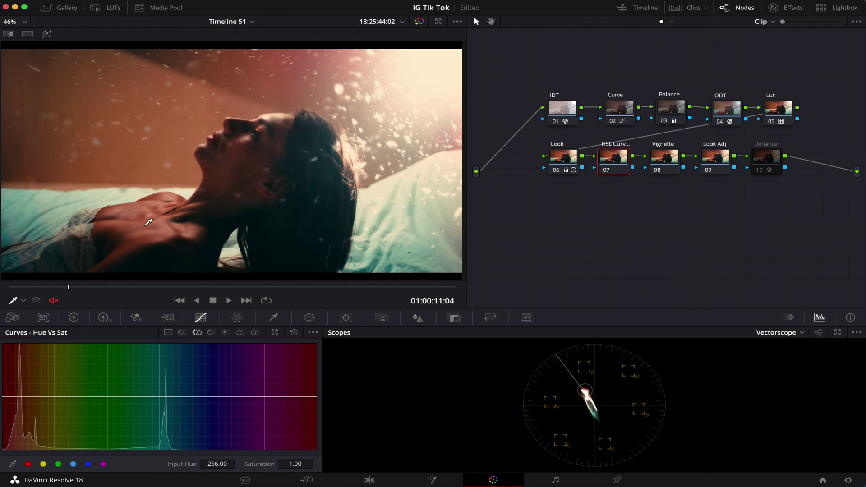
pyautogui.click(120, 221)
pyautogui.moveTo(26, 397); pyautogui.dragTo(38, 398)
pyautogui.moveTo(316, 396); pyautogui.dragTo(308, 397)
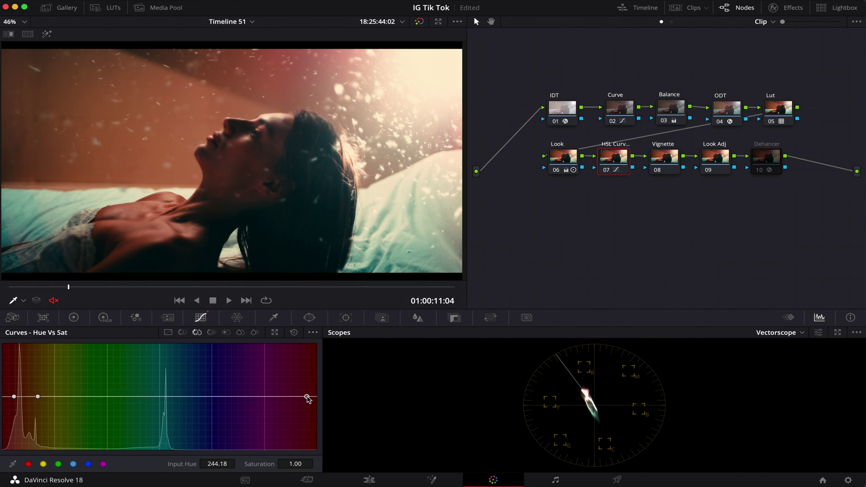
pyautogui.click(14, 397)
pyautogui.moveTo(14, 398)
pyautogui.mouseDown()
pyautogui.moveTo(15, 423)
pyautogui.moveTo(15, 406)
pyautogui.mouseUp()
# Step: Sample the teal bed sheet in Hue vs Sat, widen its hue range and dip it to 0.70 saturation
pyautogui.click(9, 224)
pyautogui.moveTo(162, 396); pyautogui.dragTo(179, 397)
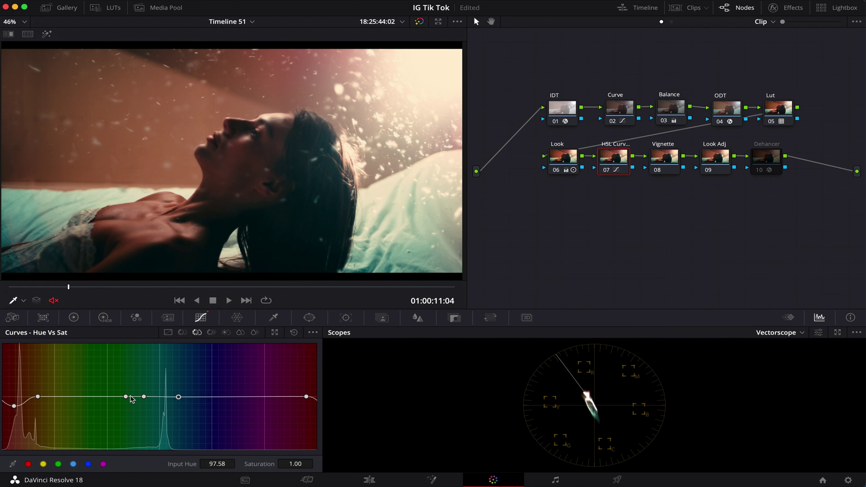
pyautogui.moveTo(126, 397); pyautogui.dragTo(228, 397)
pyautogui.click(175, 404)
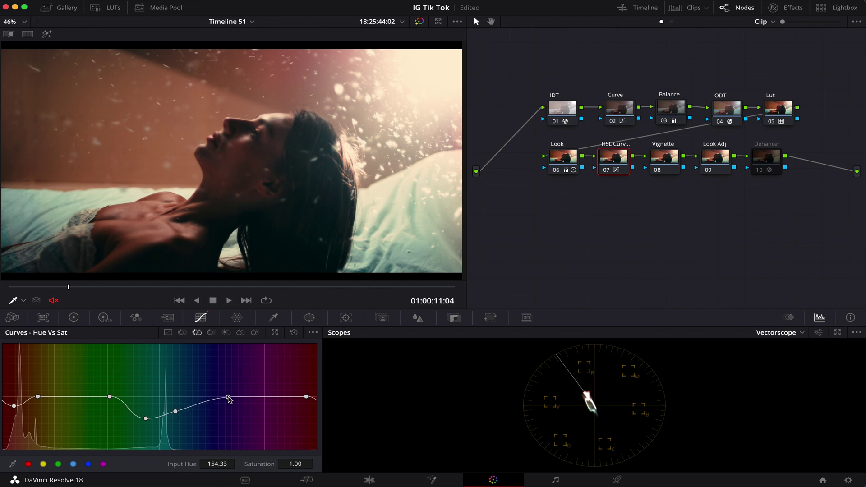
pyautogui.click(145, 418)
pyautogui.moveTo(146, 419); pyautogui.dragTo(148, 414)
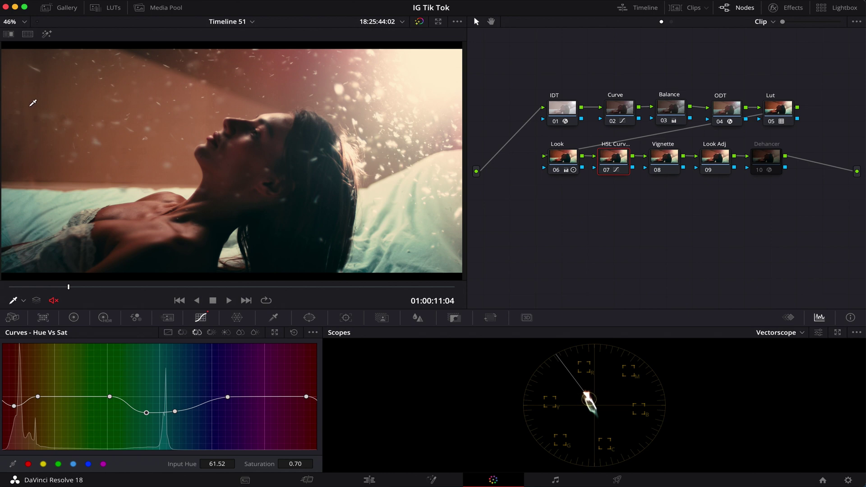
# Step: Add a Circle window to Vignette node 08, stretched into an ellipse rotated about 60° along the body
pyautogui.click(21, 21)
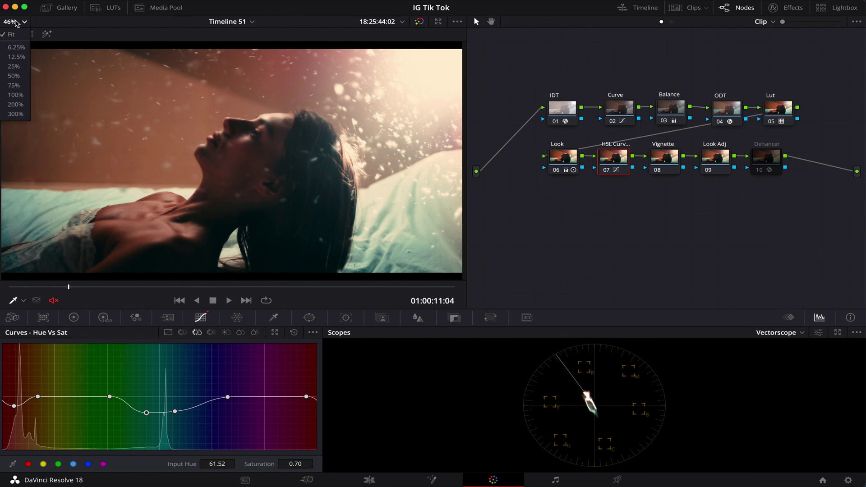
pyautogui.click(15, 67)
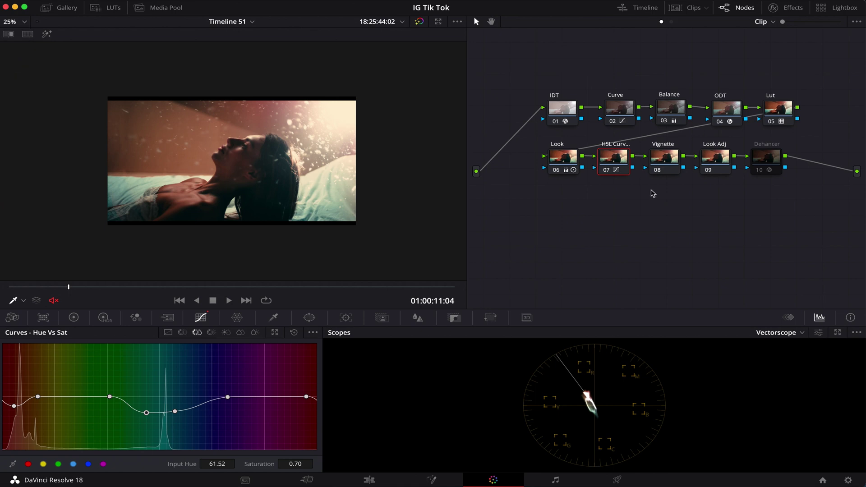
pyautogui.click(661, 161)
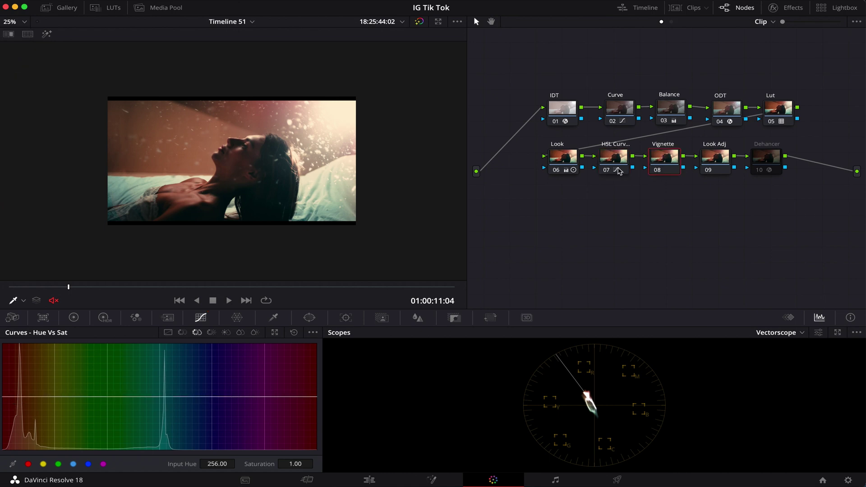
pyautogui.click(309, 318)
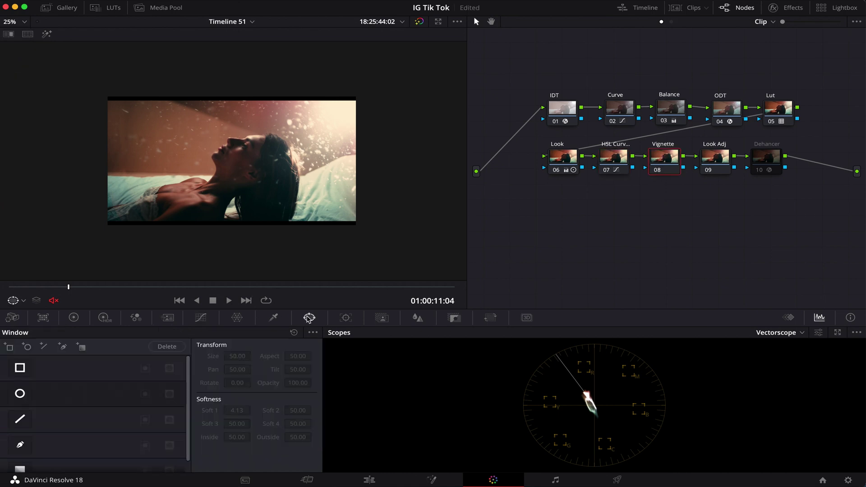
pyautogui.click(20, 394)
pyautogui.moveTo(232, 200); pyautogui.dragTo(231, 238)
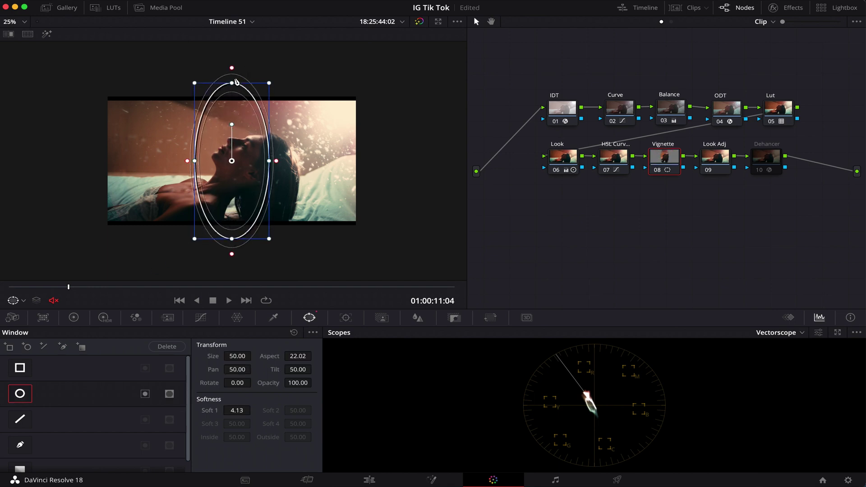
pyautogui.moveTo(237, 81)
pyautogui.mouseDown()
pyautogui.moveTo(233, 48)
pyautogui.moveTo(232, 77)
pyautogui.mouseUp()
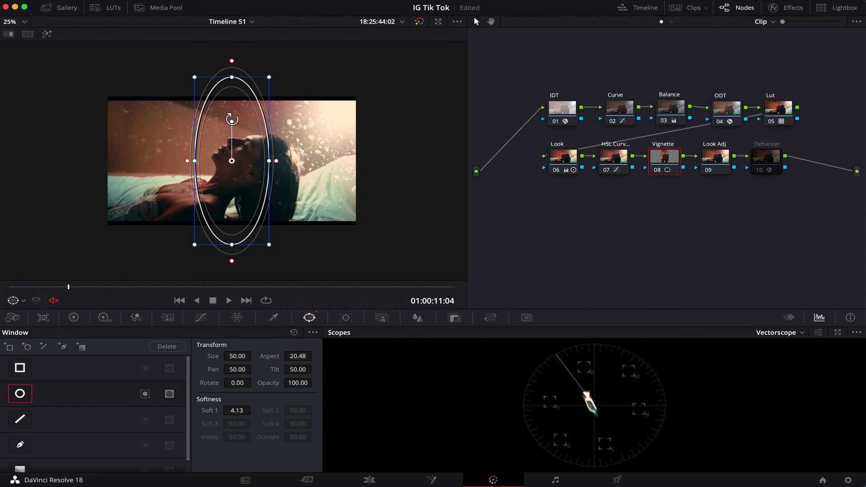
pyautogui.moveTo(232, 119); pyautogui.dragTo(199, 135)
pyautogui.moveTo(145, 217); pyautogui.dragTo(71, 255)
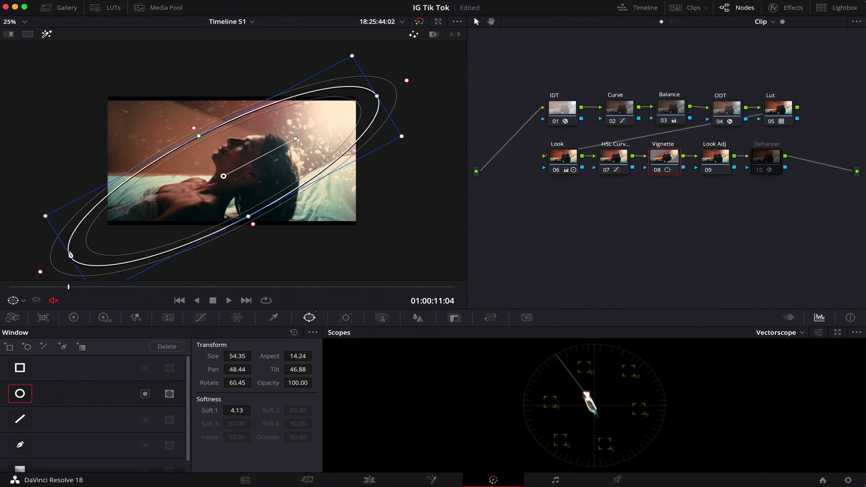
# Step: Invert the elliptical window and soften its edge to Soft 1 about 29.73
pyautogui.hotkey('shift', 'h')
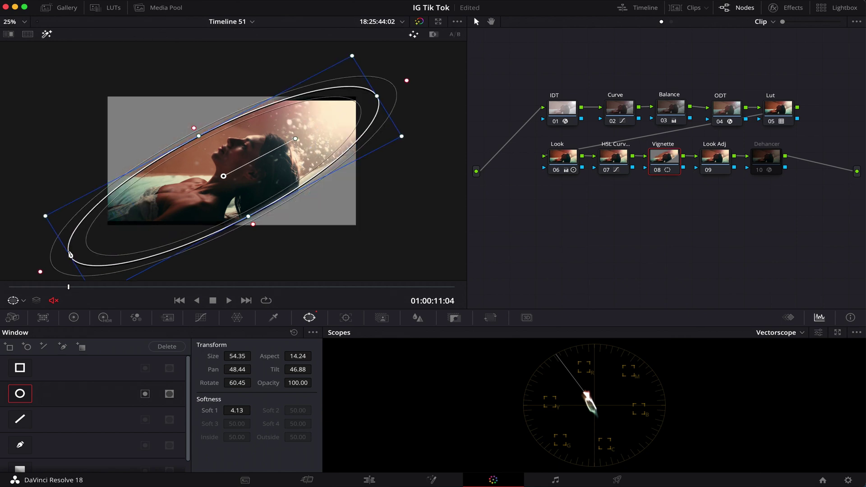
pyautogui.click(144, 394)
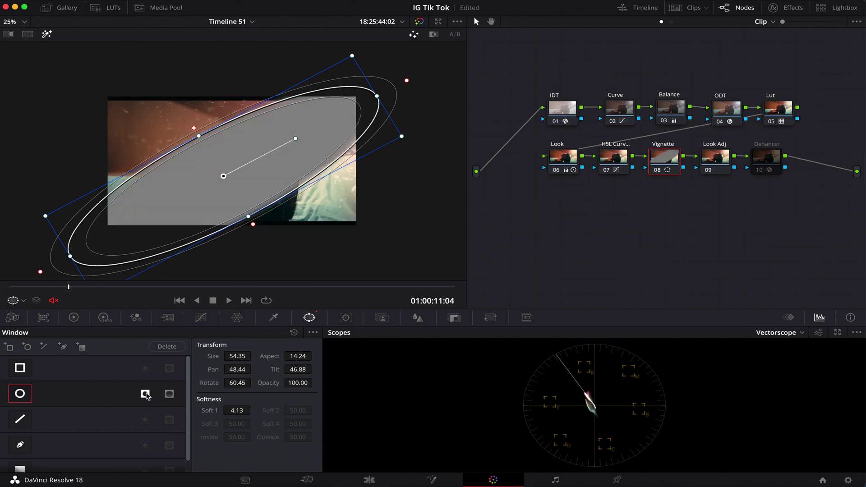
pyautogui.click(20, 299)
pyautogui.moveTo(237, 410); pyautogui.dragTo(254, 409)
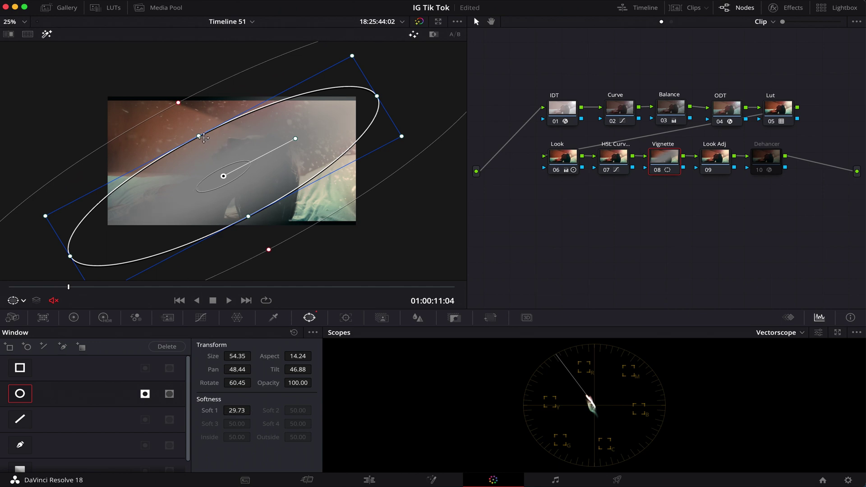
pyautogui.moveTo(199, 137); pyautogui.dragTo(196, 133)
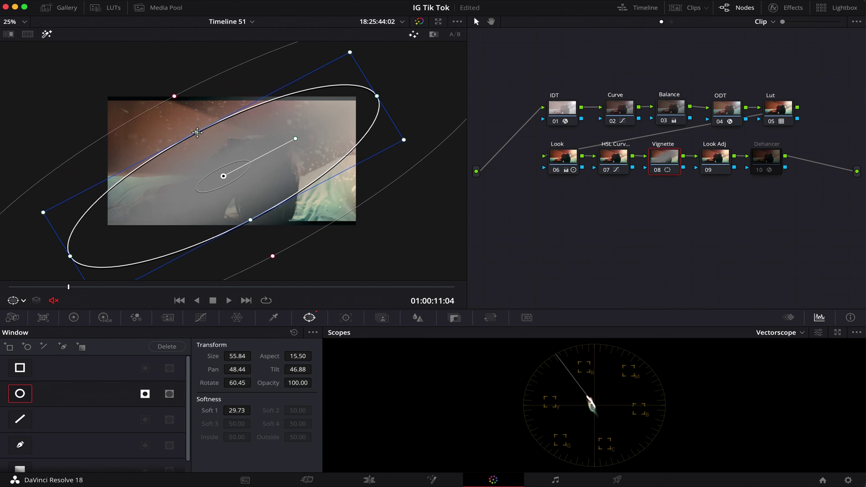
pyautogui.click(201, 318)
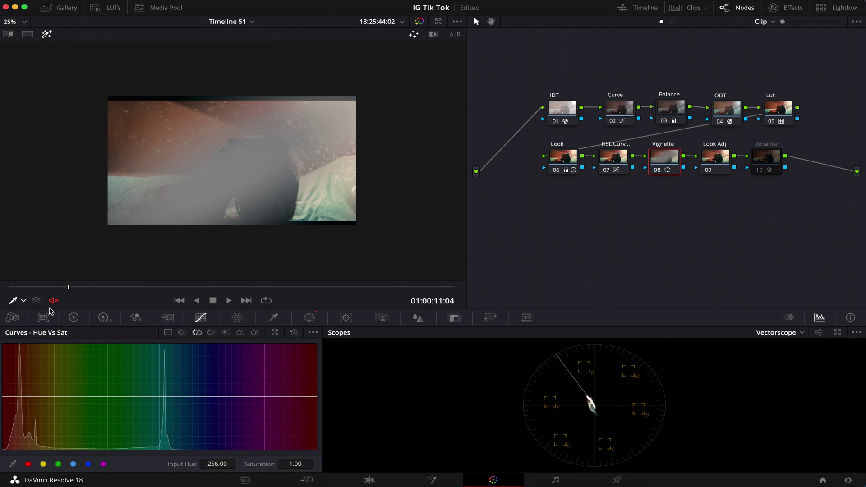
# Step: Hide the window overlay and lower the Vignette node's custom curve midpoint to darken the frame edges
pyautogui.click(22, 301)
pyautogui.click(21, 318)
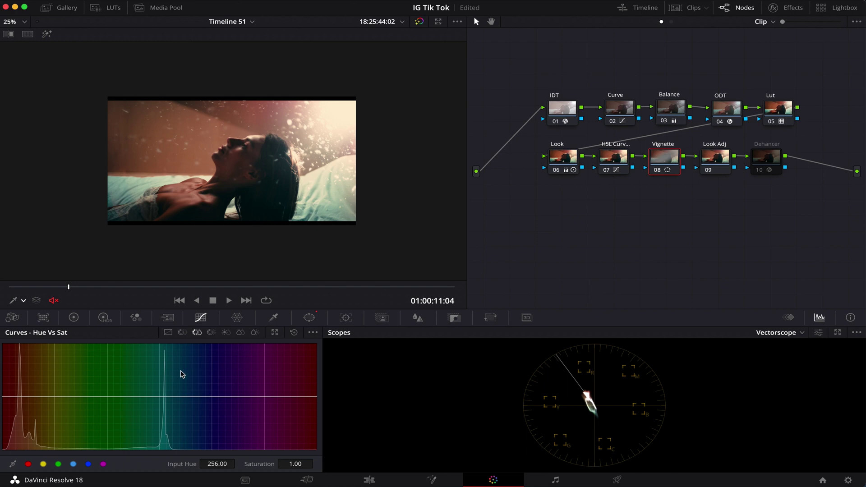
pyautogui.click(168, 333)
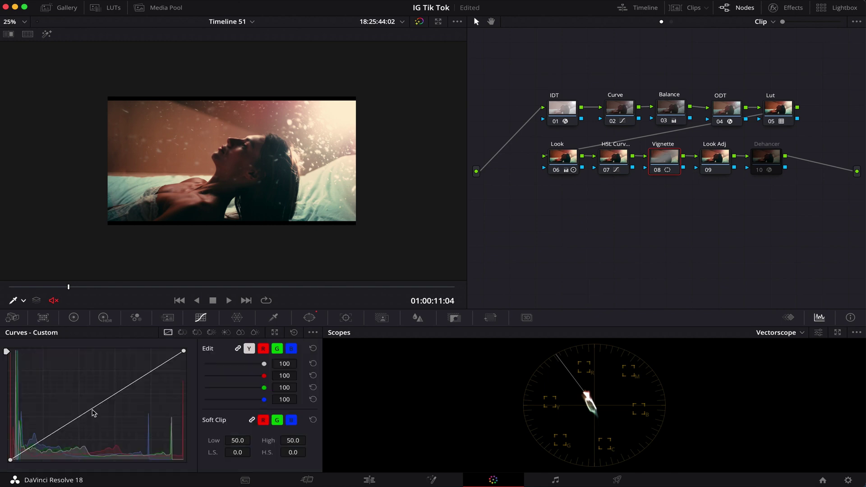
pyautogui.click(11, 22)
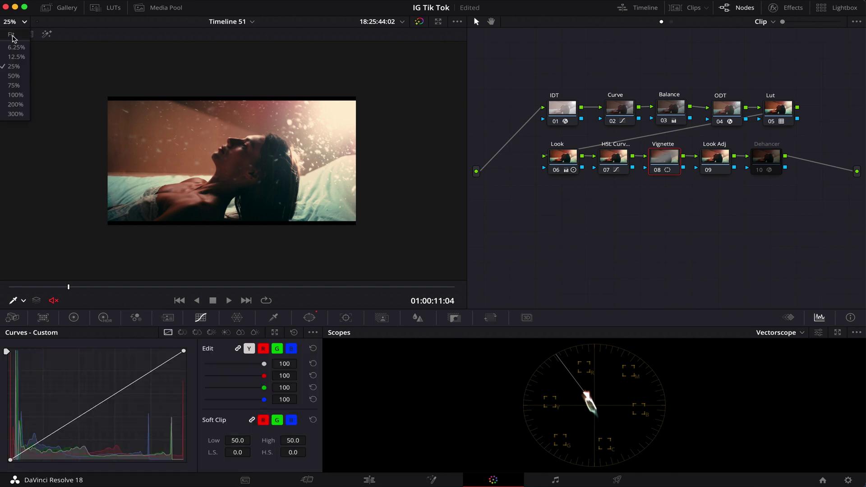
pyautogui.click(15, 43)
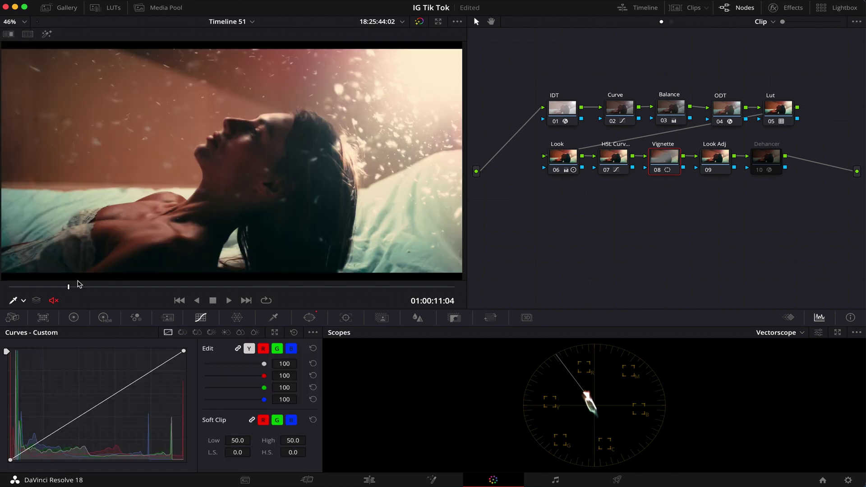
pyautogui.click(92, 412)
pyautogui.moveTo(92, 412)
pyautogui.mouseDown()
pyautogui.moveTo(110, 438)
pyautogui.moveTo(95, 424)
pyautogui.mouseUp()
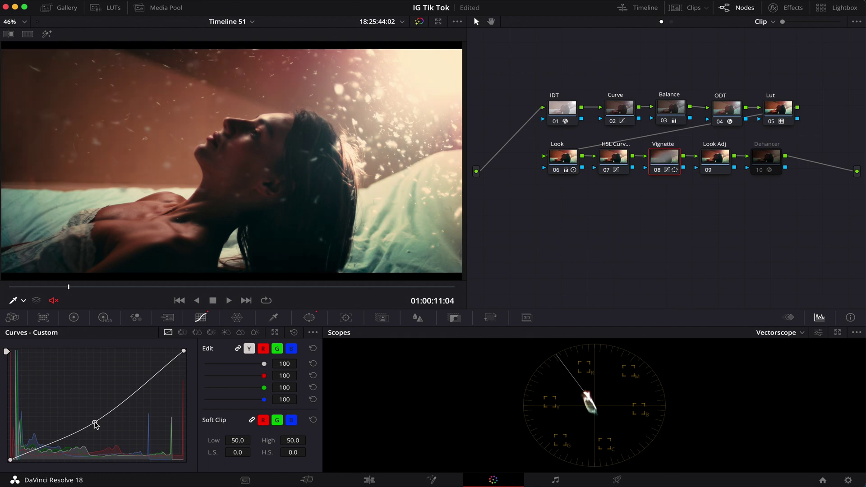
# Step: On Look Adj node 09, raise RGB Mixer Red and Green outputs to 1.04 and compare with Ctrl+D
pyautogui.click(711, 160)
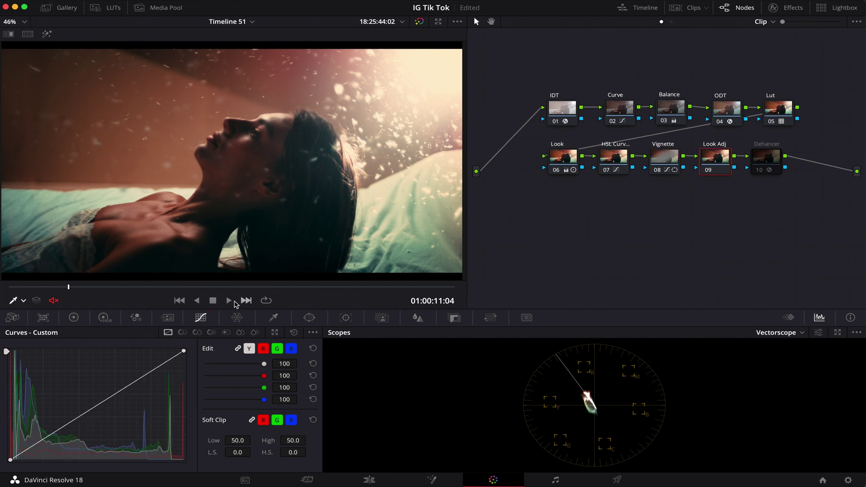
pyautogui.click(135, 318)
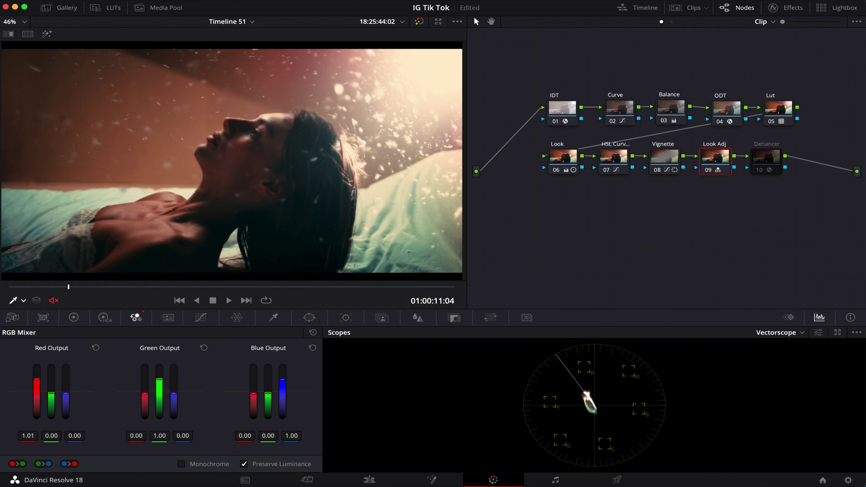
pyautogui.moveTo(28, 436); pyautogui.dragTo(32, 436)
pyautogui.moveTo(159, 436); pyautogui.dragTo(161, 436)
pyautogui.moveTo(291, 435); pyautogui.dragTo(296, 437)
pyautogui.hotkey('ctrl', 'd')
pyautogui.hotkey('ctrl', 'd')
pyautogui.hotkey('ctrl', 'd')
pyautogui.hotkey('ctrl', 'd')
pyautogui.hotkey('ctrl', 'd')
pyautogui.hotkey('ctrl', 'd')
pyautogui.hotkey('shift', 'd')
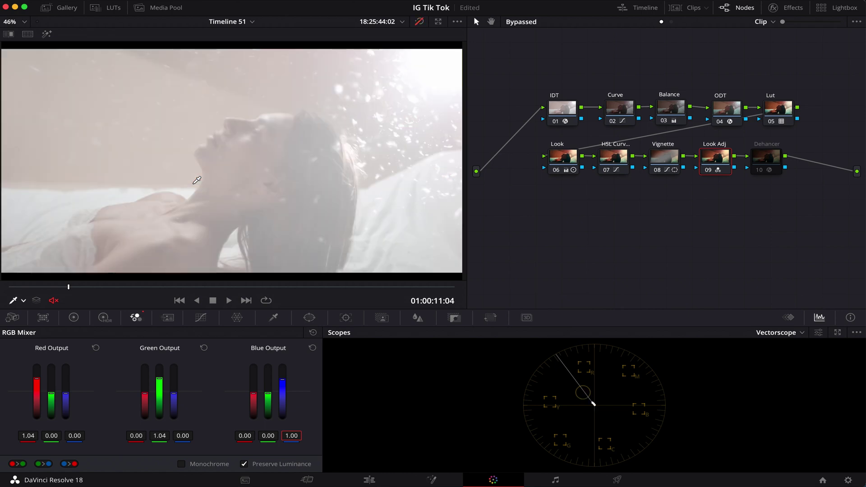
pyautogui.hotkey('shift', 'd')
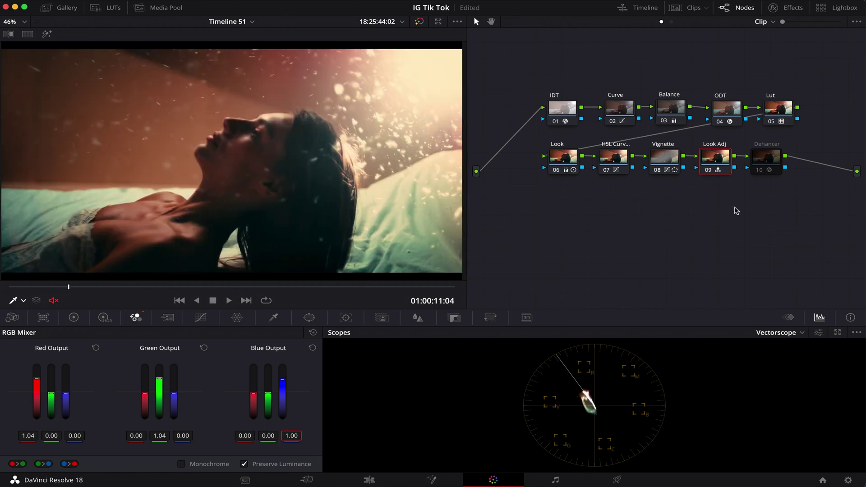
pyautogui.moveTo(734, 209); pyautogui.dragTo(561, 153)
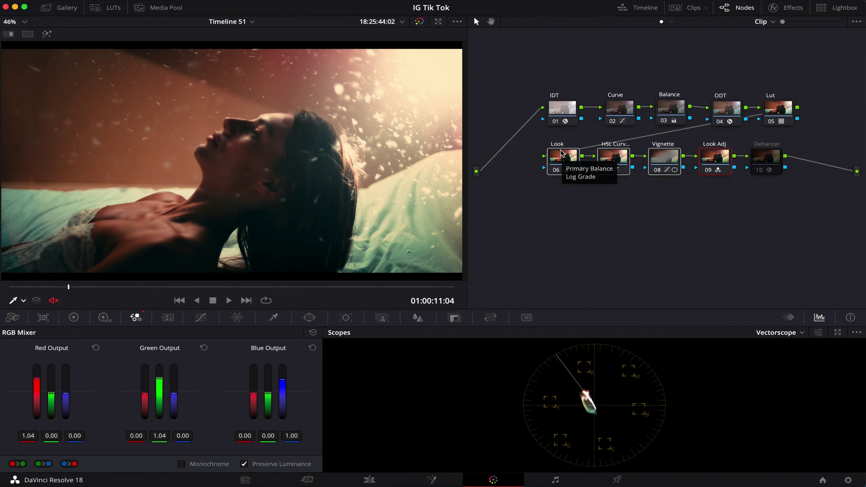
pyautogui.press('super+d')
pyautogui.moveTo(804, 70); pyautogui.dragTo(674, 121)
pyautogui.press('super+d')
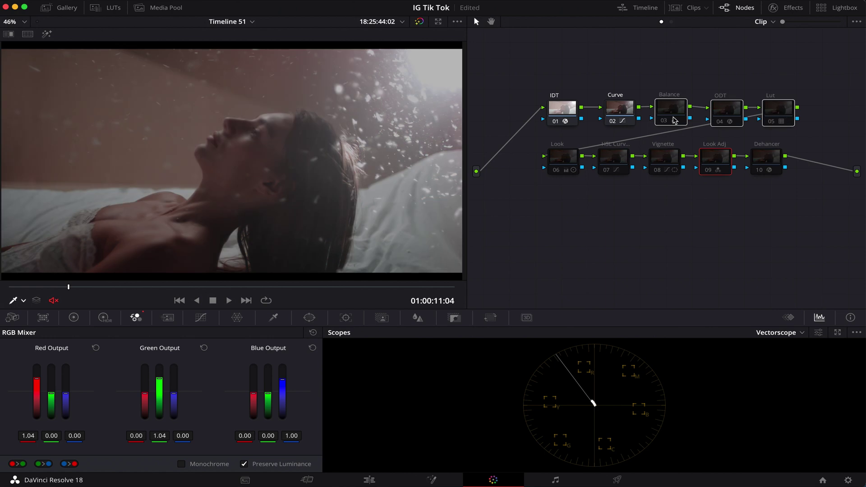
pyautogui.click(571, 107)
pyautogui.press('super+d')
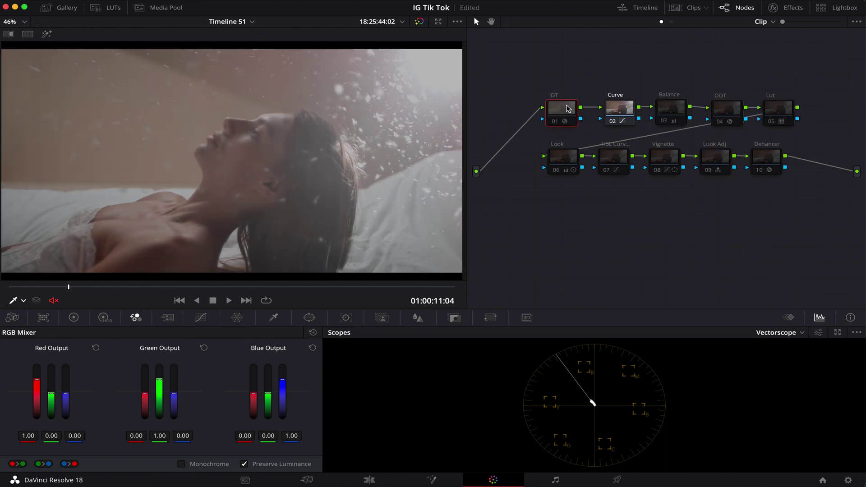
pyautogui.moveTo(715, 201); pyautogui.dragTo(503, 101)
pyautogui.press('super+d')
pyautogui.click(783, 111)
pyautogui.press('super+d')
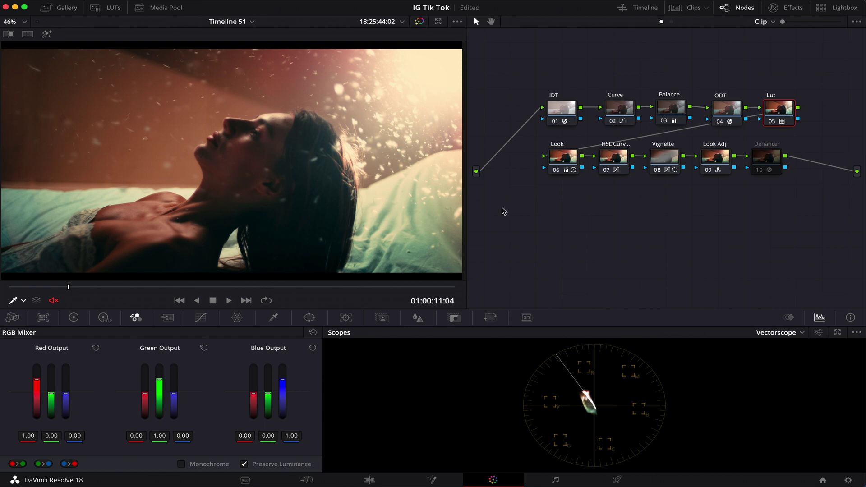
# Step: Select Dehancer node 10 at the end of the grading chain
pyautogui.click(770, 163)
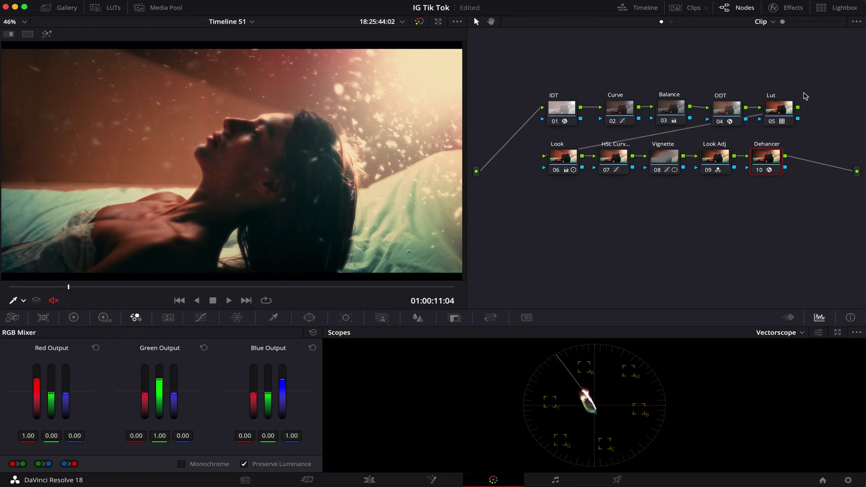
# Step: Open the Dehancer Pro settings and uncheck Film Enable
pyautogui.click(788, 7)
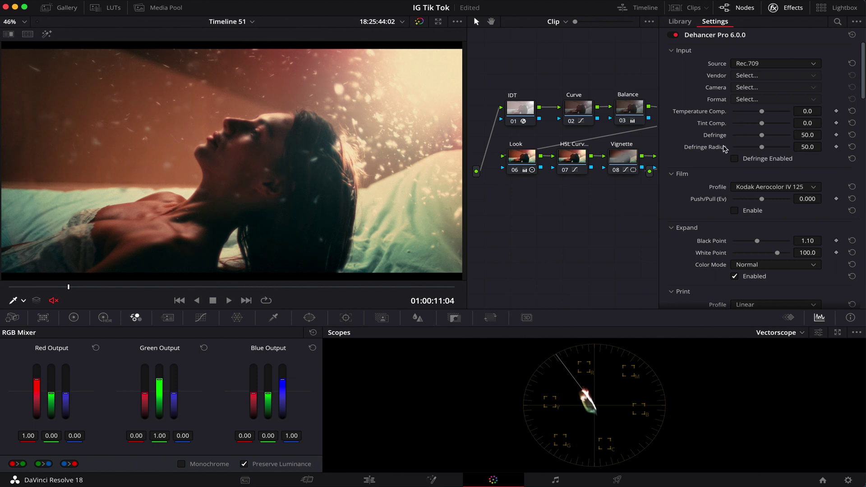
pyautogui.scroll(-2, 712, 167)
pyautogui.scroll(-1, 712, 167)
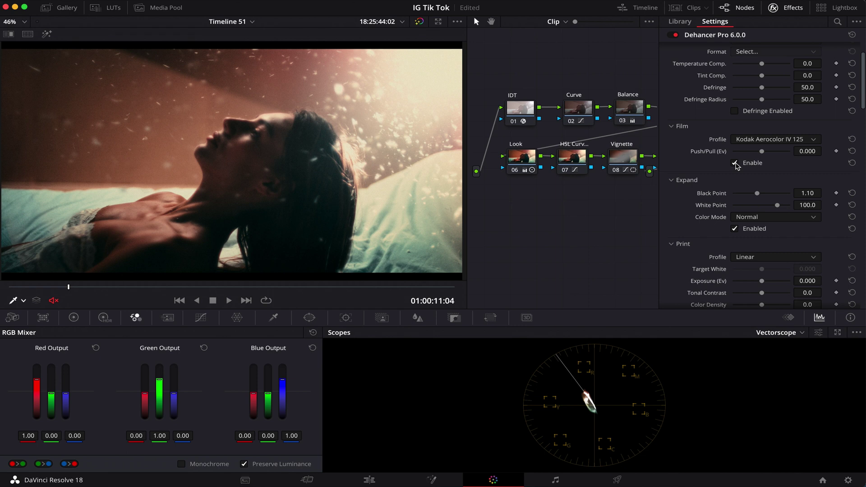
pyautogui.click(735, 164)
# Step: Set Dehancer's Print Profile to Kodak 2383 Print Film, leaving the analogue range limiter off
pyautogui.scroll(-5, 726, 189)
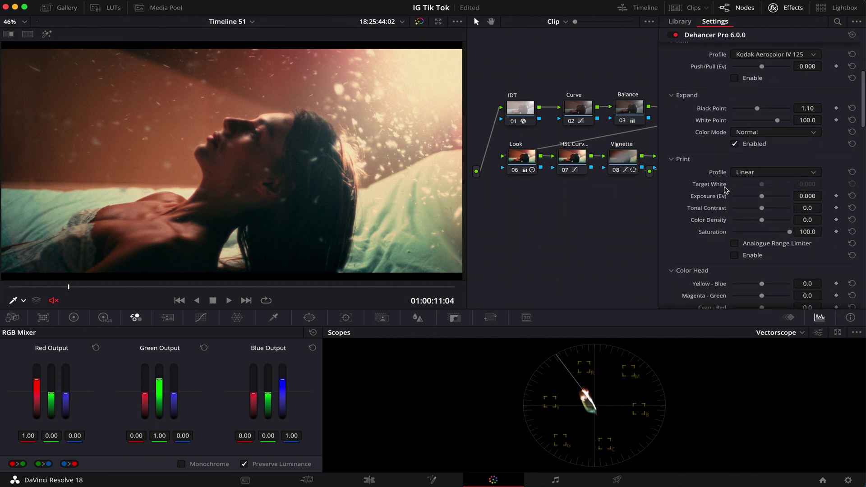
pyautogui.click(762, 173)
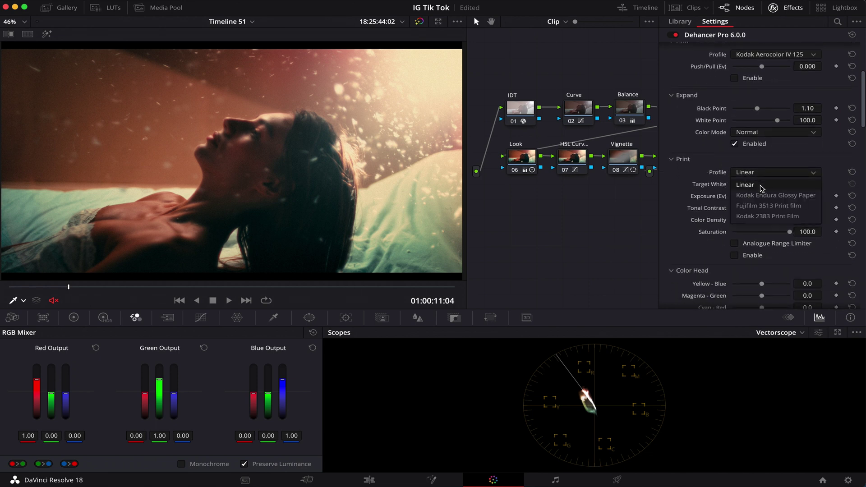
pyautogui.click(769, 217)
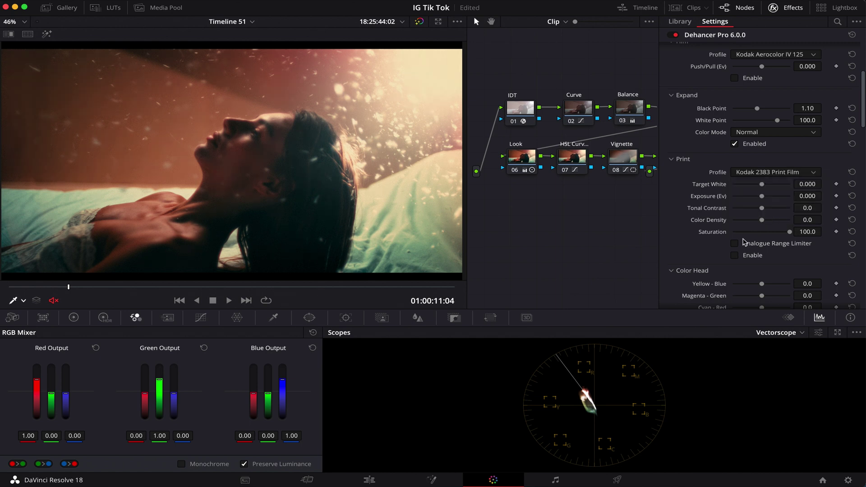
pyautogui.click(736, 256)
pyautogui.click(735, 256)
pyautogui.scroll(-5, 735, 210)
pyautogui.scroll(-5, 735, 210)
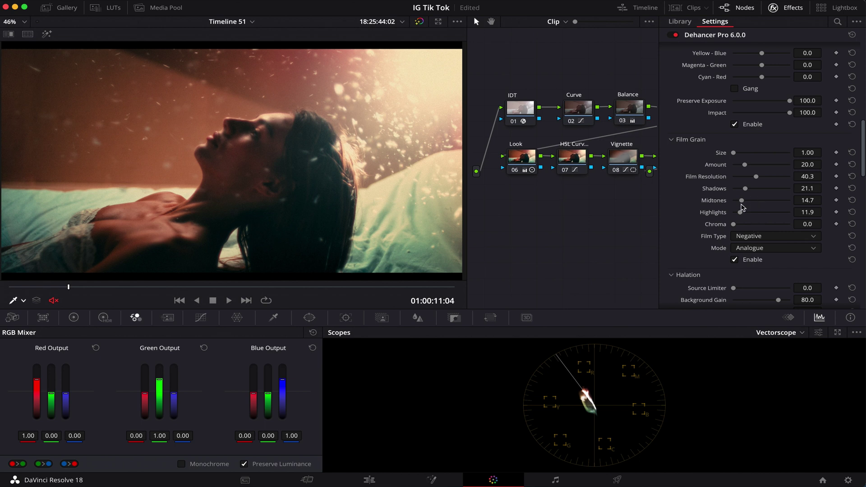
# Step: Raise Dehancer's Film Grain Highlights slider to 20.2
pyautogui.moveTo(740, 225)
pyautogui.mouseDown()
pyautogui.moveTo(789, 226)
pyautogui.moveTo(731, 224)
pyautogui.moveTo(746, 216)
pyautogui.mouseUp()
pyautogui.scroll(-5, 685, 242)
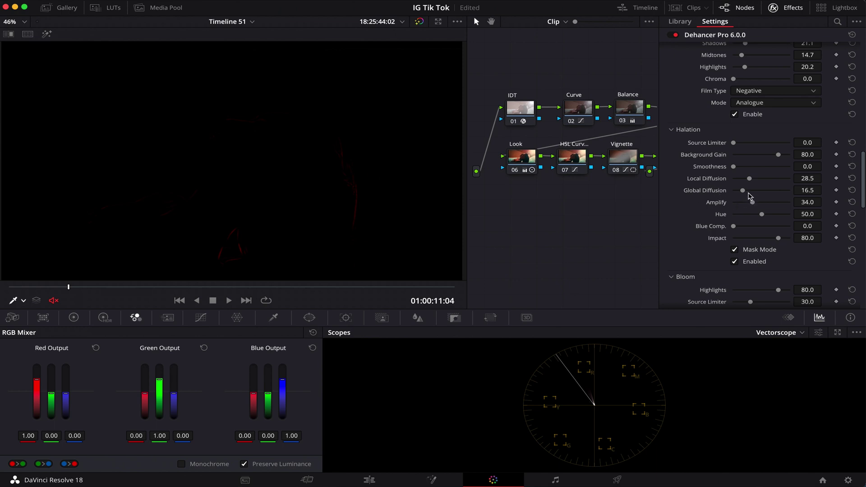
# Step: Lower Halation Local Diffusion to 20.2 after checking it in mask view and at 200% zoom
pyautogui.moveTo(749, 181); pyautogui.dragTo(754, 182)
pyautogui.click(735, 250)
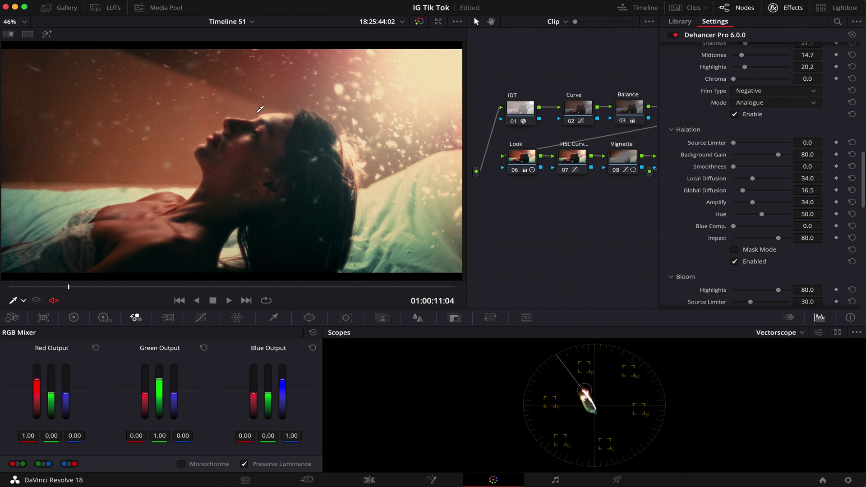
pyautogui.click(19, 22)
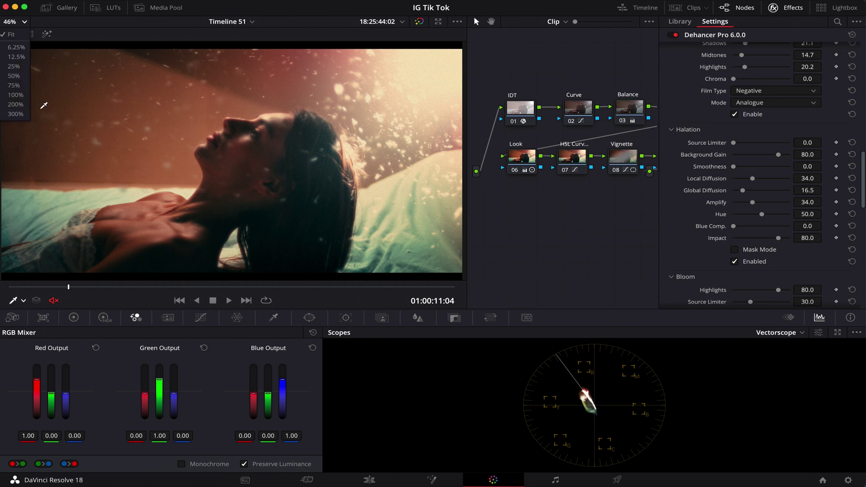
pyautogui.click(23, 104)
pyautogui.scroll(5, 199, 85)
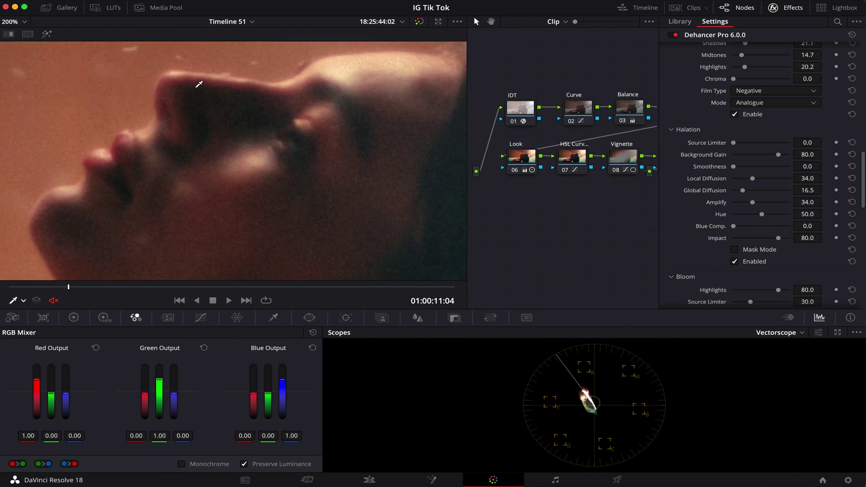
pyautogui.click(735, 262)
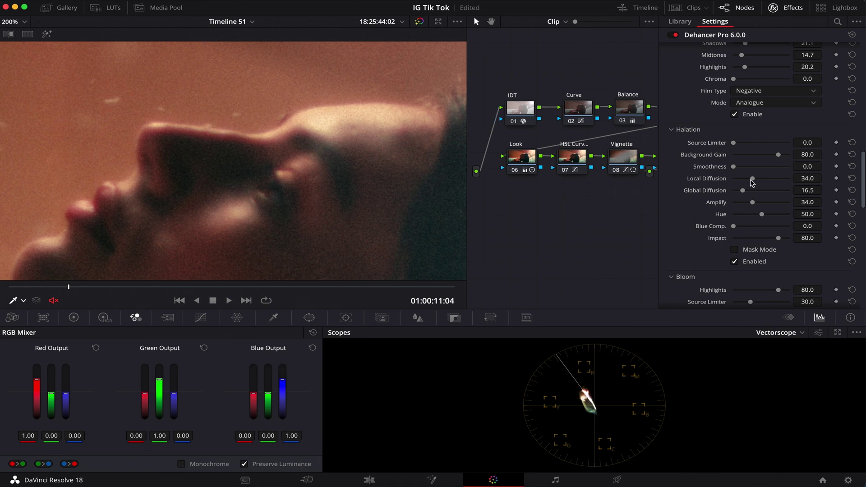
pyautogui.moveTo(753, 178); pyautogui.dragTo(745, 180)
pyautogui.click(14, 22)
pyautogui.click(13, 35)
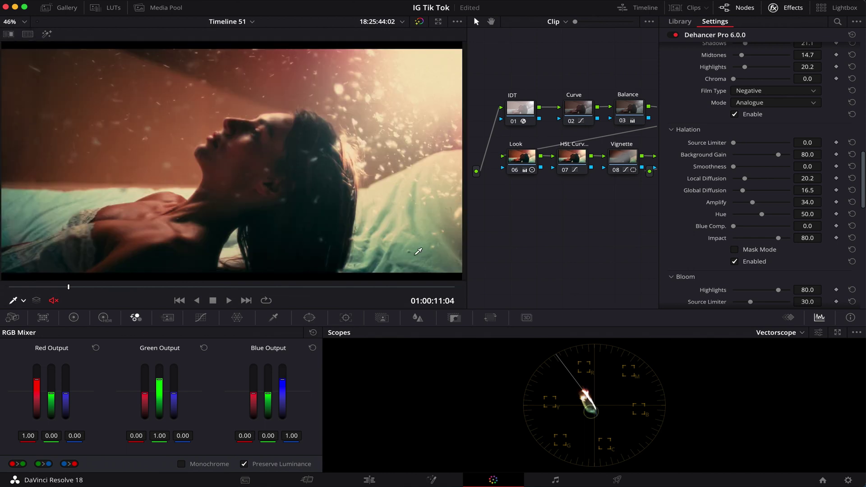
# Step: Compare the image with and without Dehancer Bloom, leaving Bloom enabled and Mask Mode off
pyautogui.scroll(-6, 761, 257)
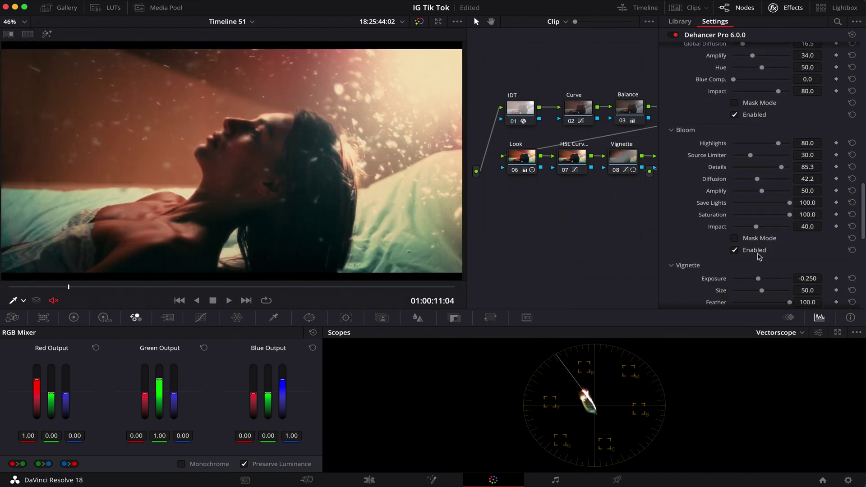
pyautogui.click(734, 250)
pyautogui.click(734, 251)
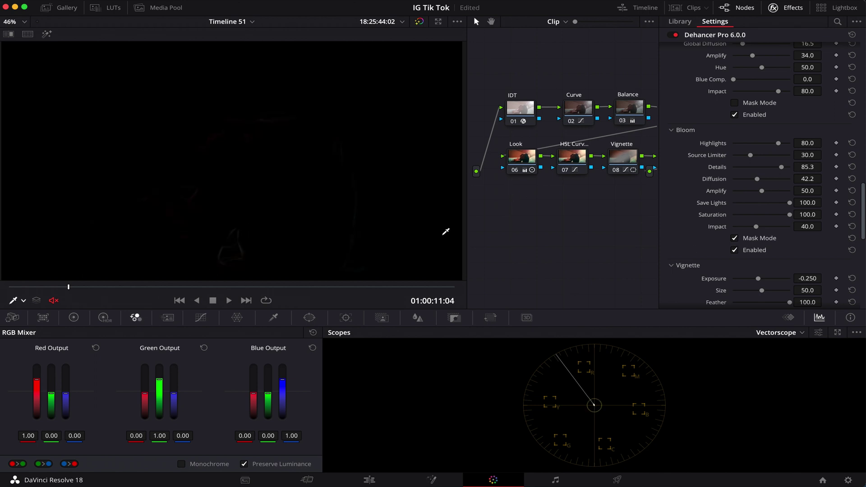
pyautogui.click(734, 238)
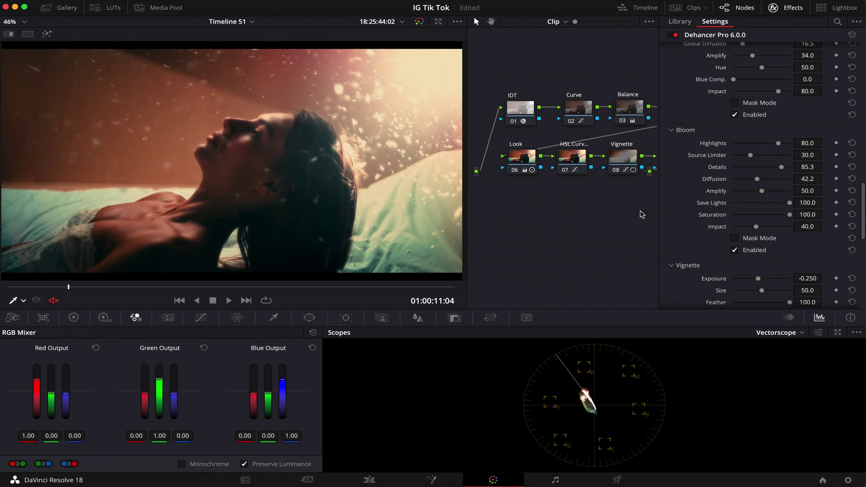
pyautogui.click(795, 8)
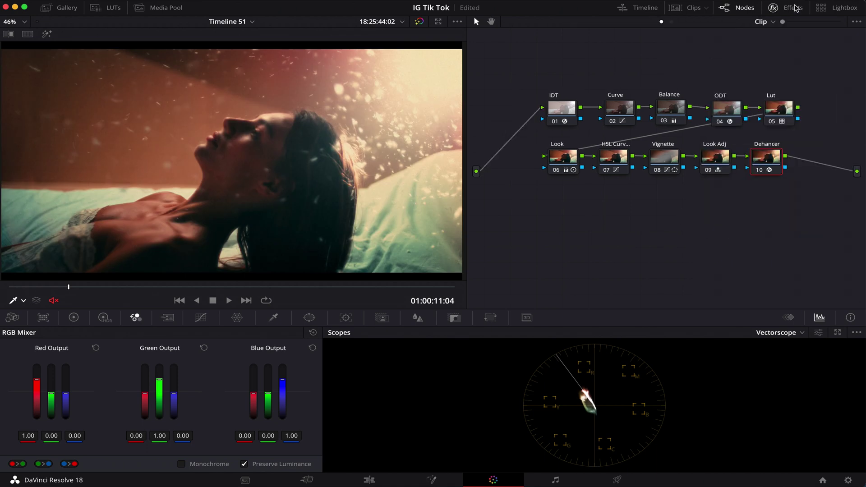